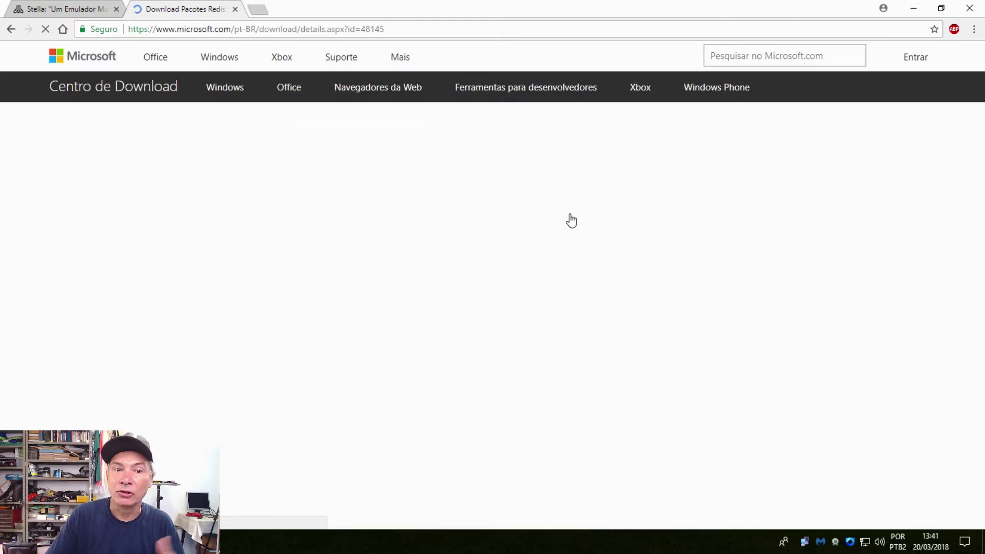
Try to install the Microsoft Visual C++ 2015 Redistributable (x64) from the browser's downloaded files, accepting the licence terms, and close the installer
{"action": "scroll", "coordinate": [533, 315], "scroll_direction": "down", "scroll_amount": 4}
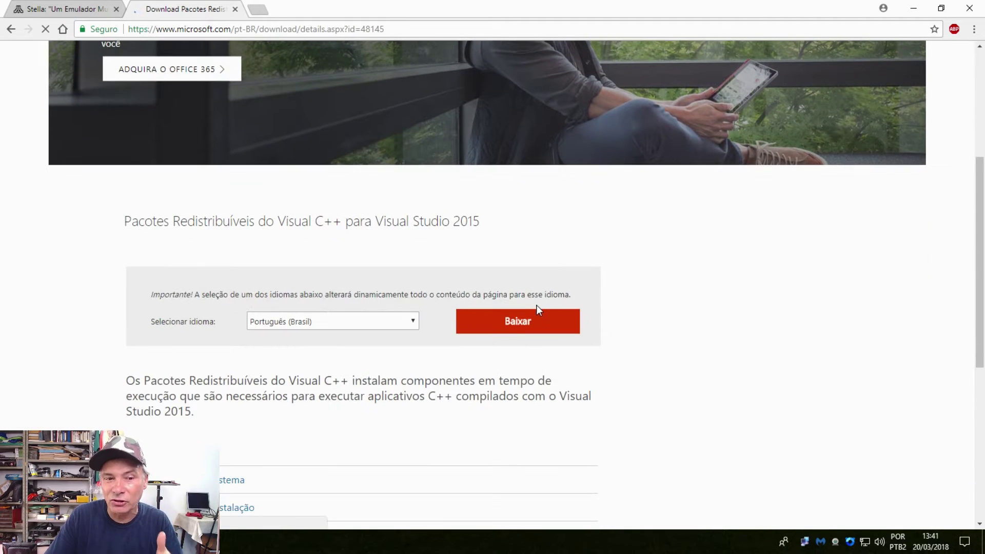
{"action": "left_click", "coordinate": [974, 29]}
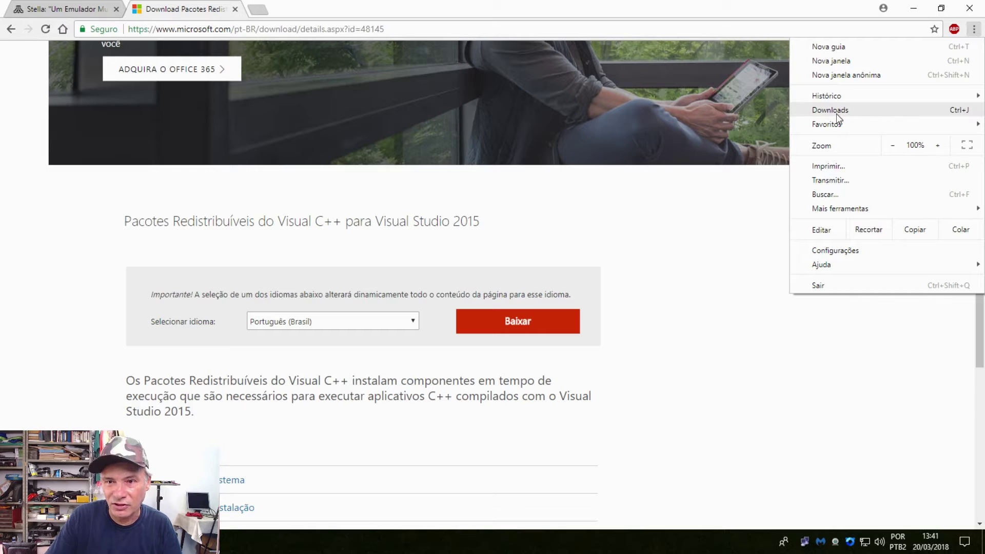
{"action": "left_click", "coordinate": [836, 113]}
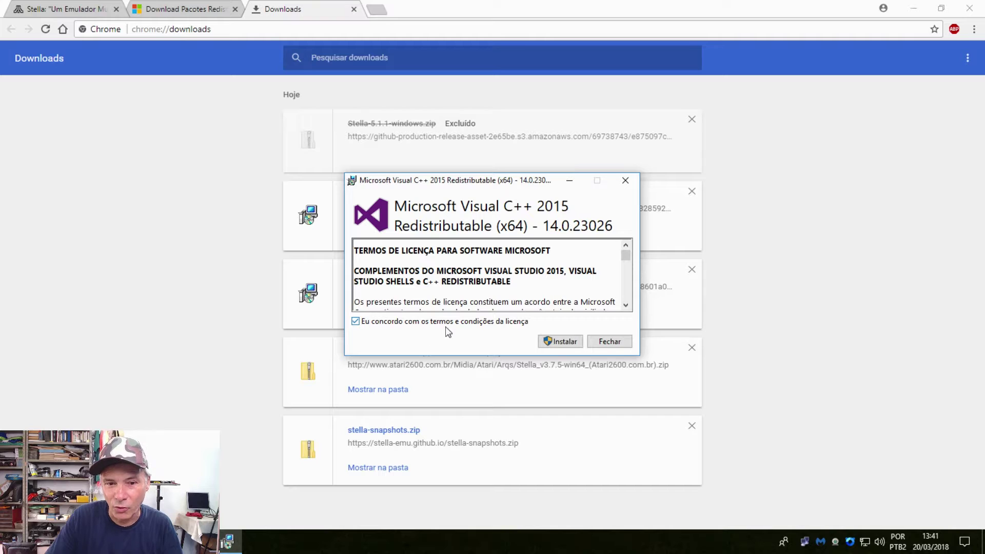
{"action": "left_click", "coordinate": [566, 342]}
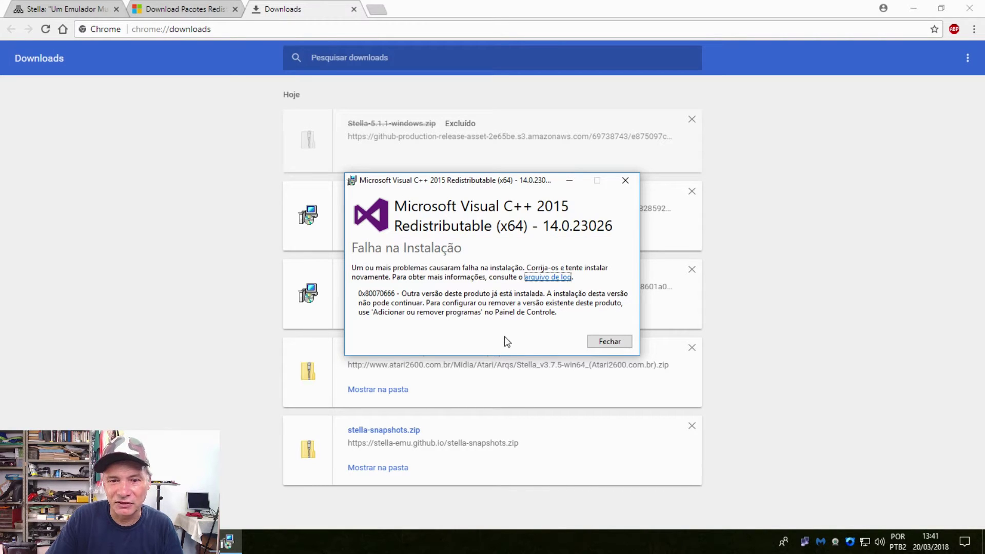
{"action": "left_click", "coordinate": [609, 341]}
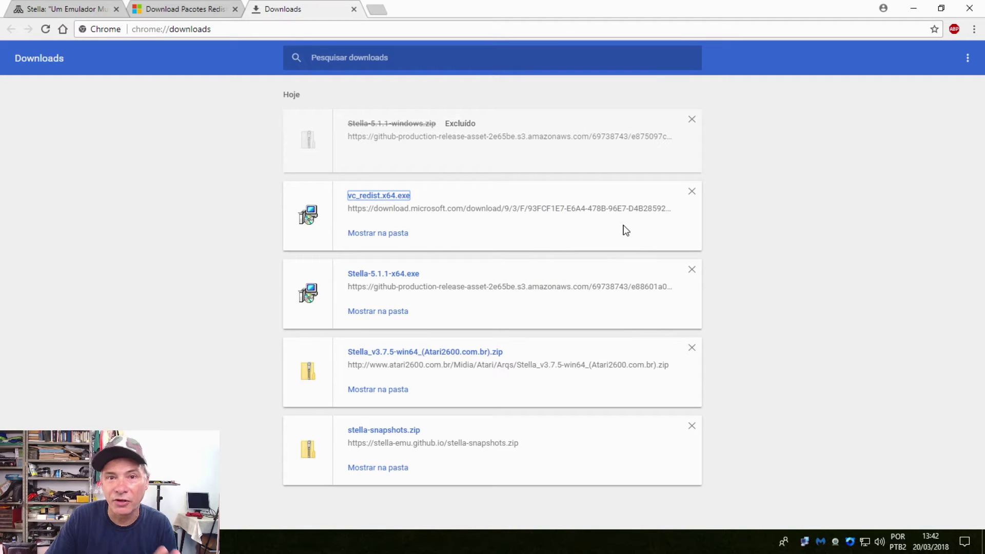
Return to the Stella downloads page, switch to File Explorer and open the Teste 10 folder on drive D
{"action": "left_click", "coordinate": [202, 12]}
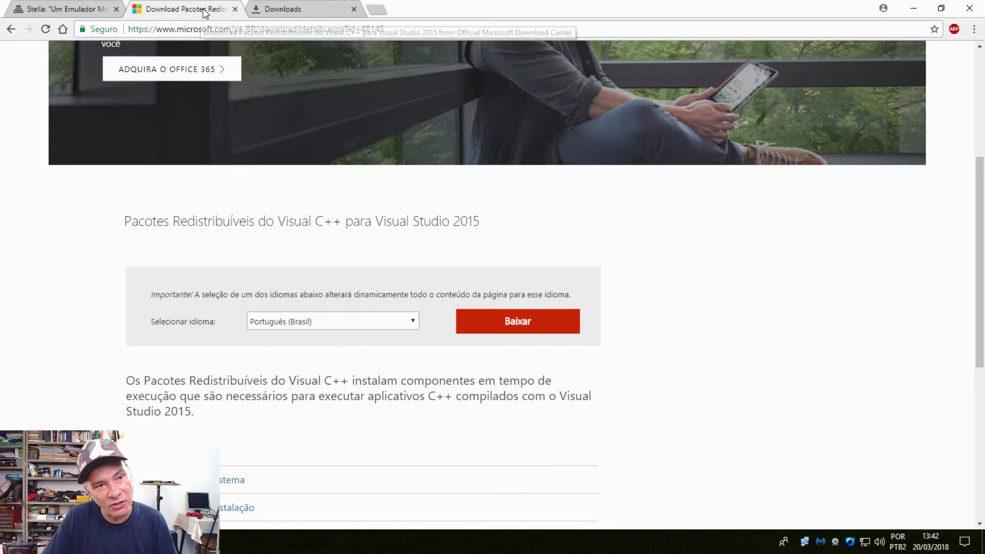
{"action": "left_click", "coordinate": [80, 7]}
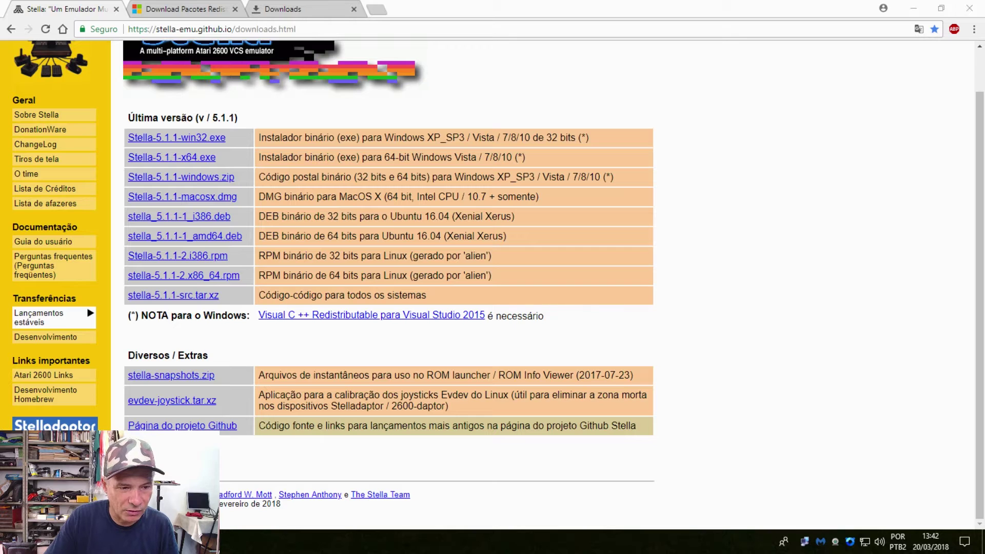
{"action": "key", "text": "super+e"}
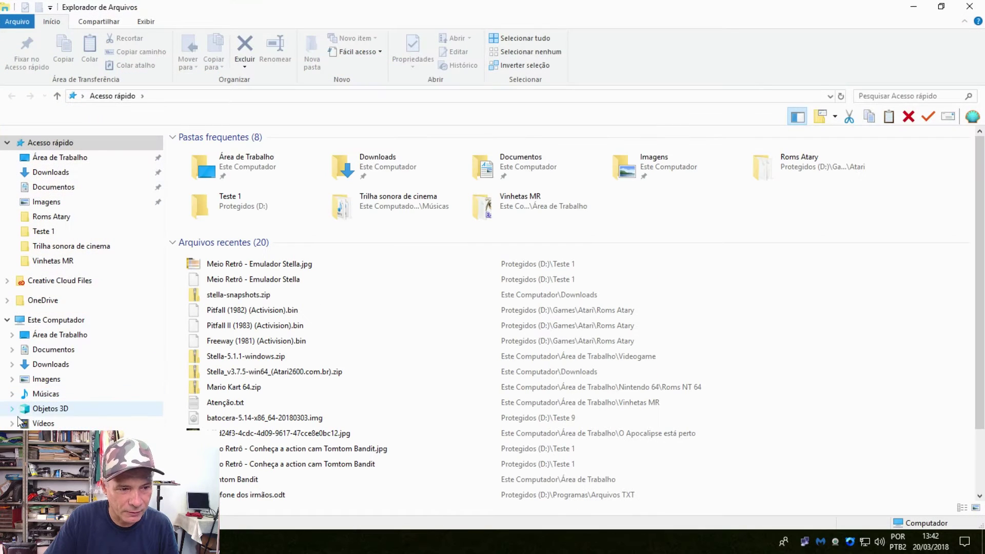
{"action": "scroll", "coordinate": [103, 369], "scroll_direction": "down", "scroll_amount": 1}
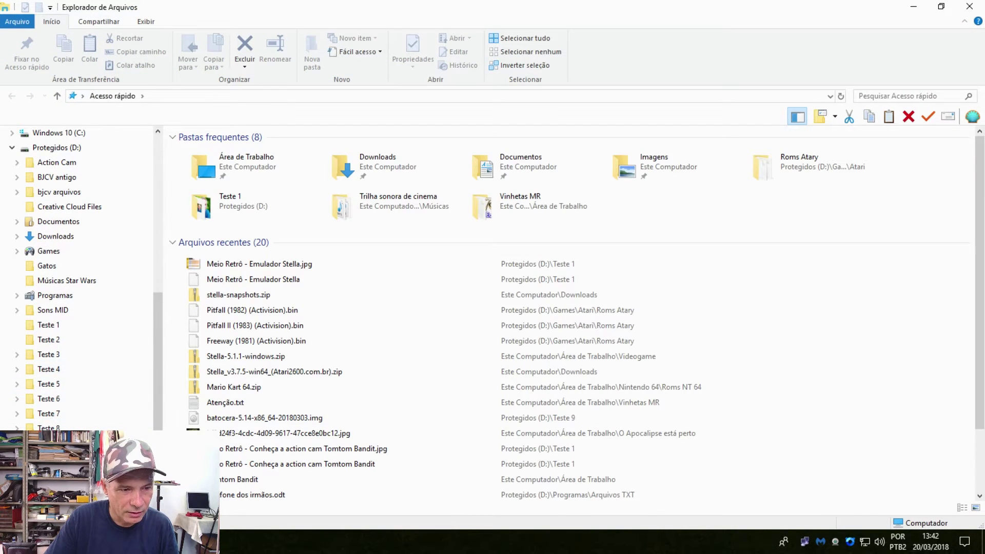
{"action": "left_click", "coordinate": [49, 457]}
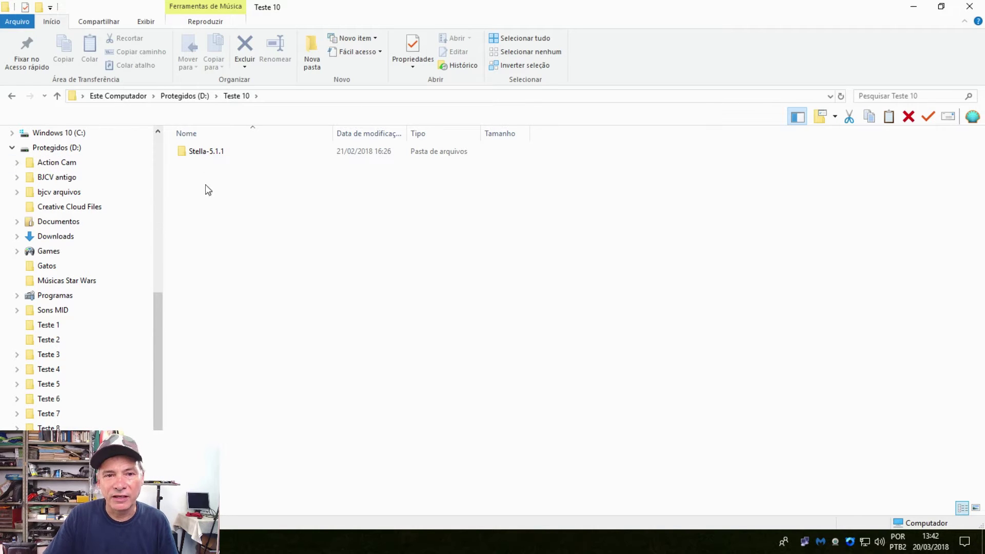
{"action": "left_click", "coordinate": [223, 153]}
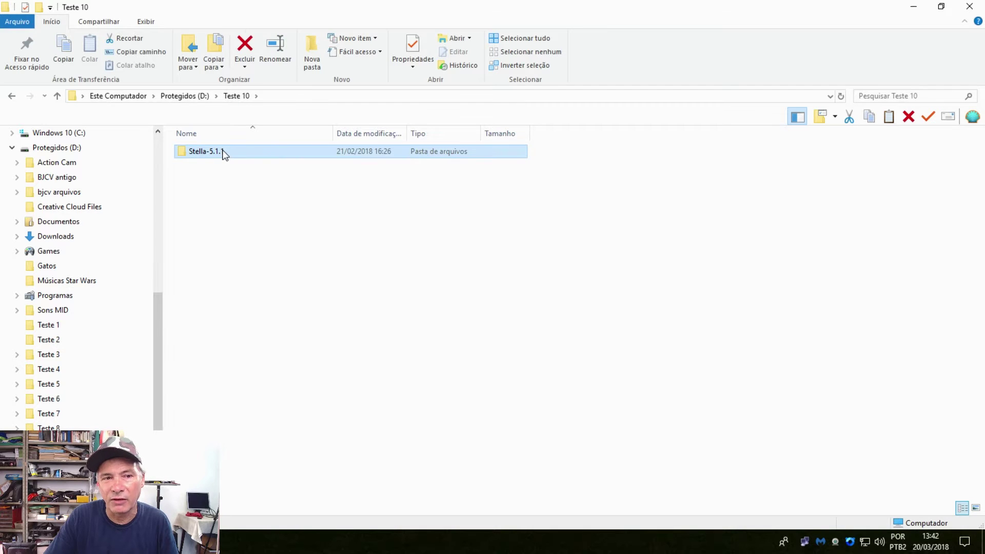
{"action": "right_click", "coordinate": [224, 154]}
{"action": "mouse_move", "coordinate": [257, 228]}
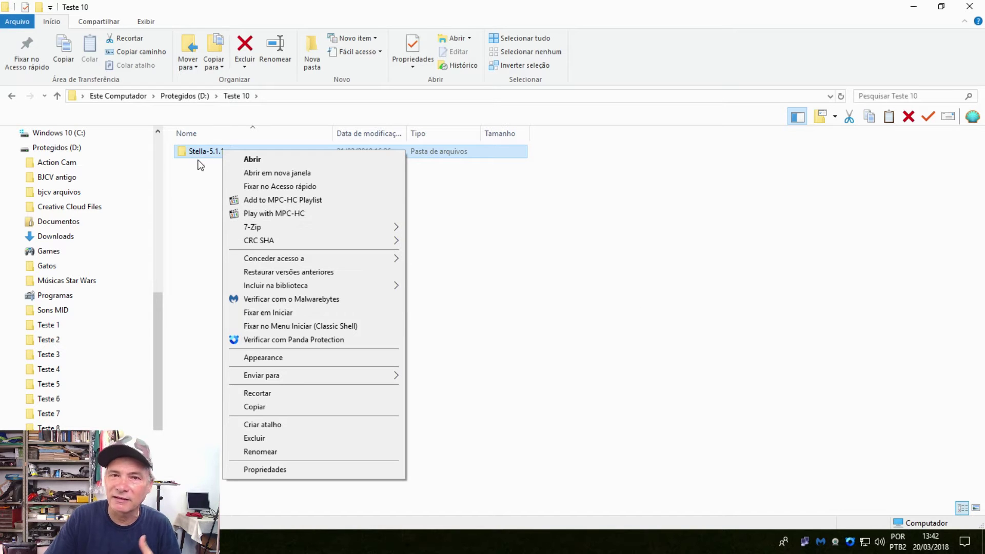
{"action": "left_click", "coordinate": [187, 181]}
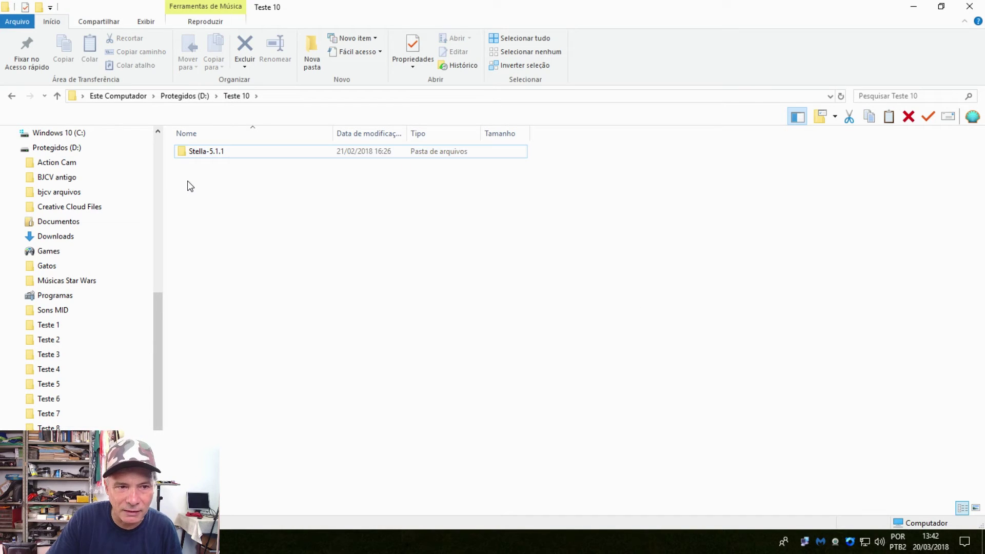
Compress the Stella-5.1.1 folder with 7-Zip into Stella-5.1.1.zip, using zip format and Normal compression
{"action": "right_click", "coordinate": [208, 151]}
{"action": "mouse_move", "coordinate": [356, 229]}
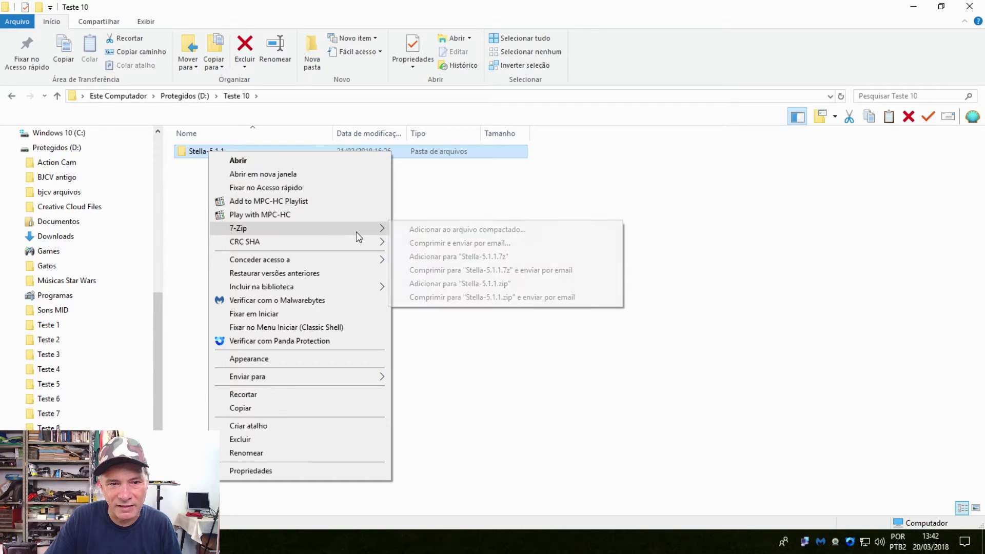
{"action": "left_click", "coordinate": [470, 232]}
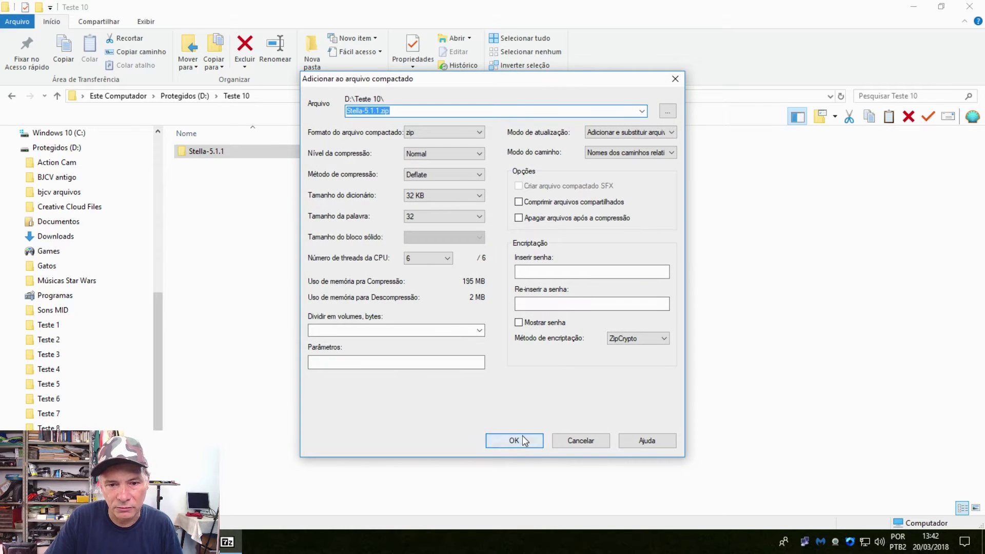
{"action": "left_click", "coordinate": [524, 439]}
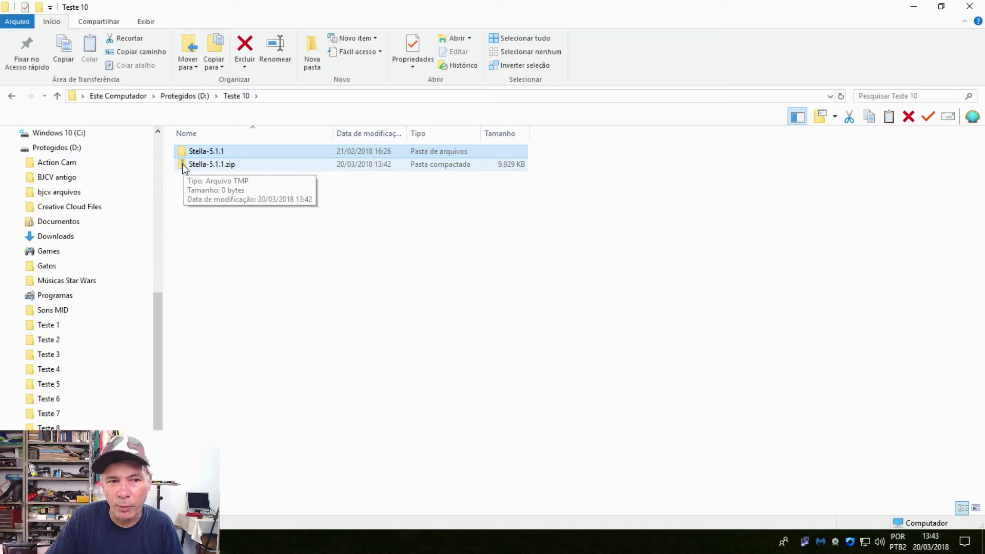
{"action": "right_click", "coordinate": [216, 164]}
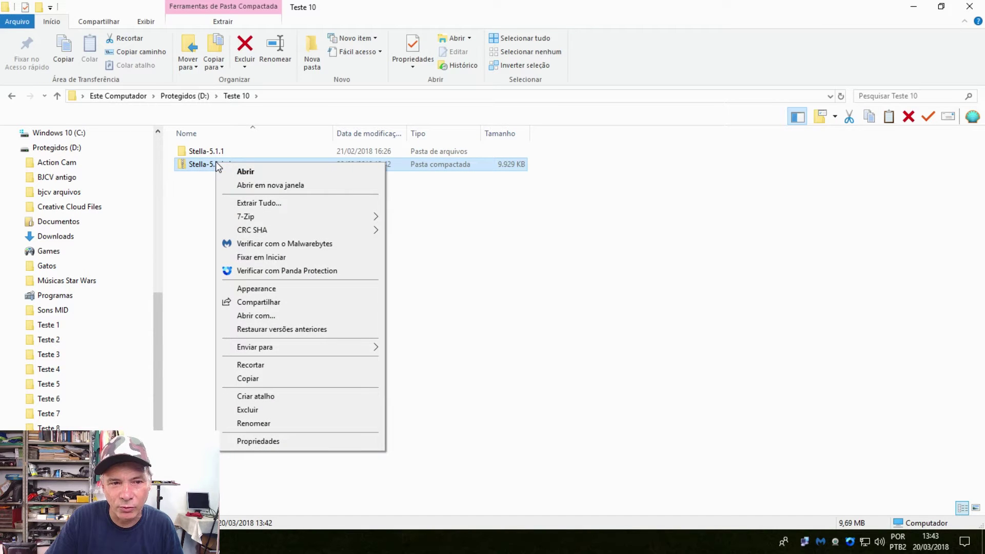
{"action": "left_click", "coordinate": [258, 203]}
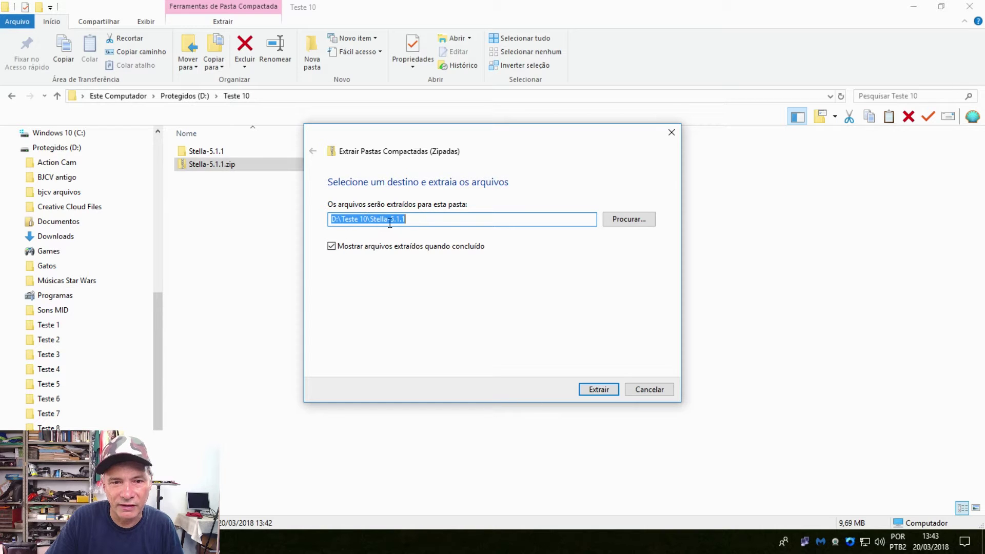
{"action": "left_click", "coordinate": [669, 389]}
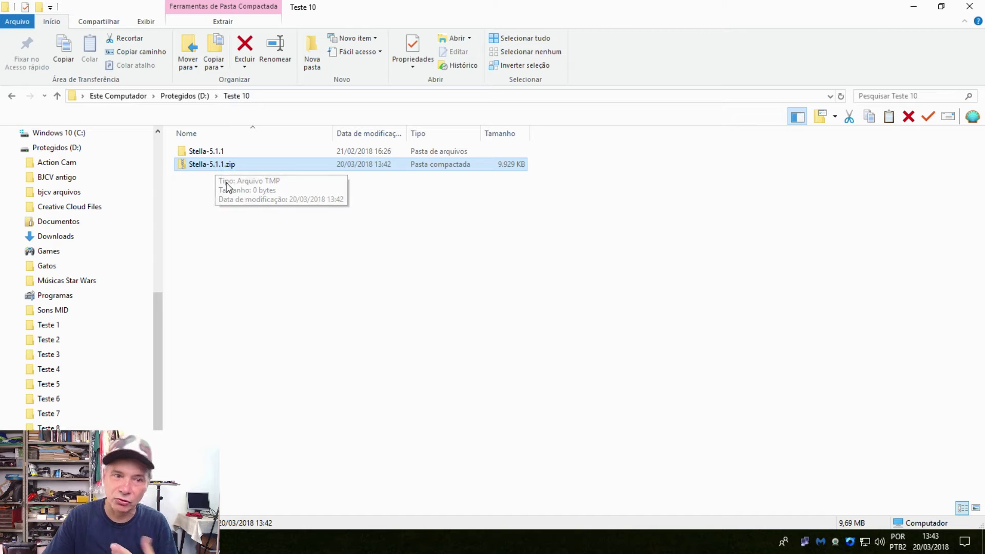
Delete Stella-5.1.1.zip from the Teste 10 folder
{"action": "left_click", "coordinate": [221, 165]}
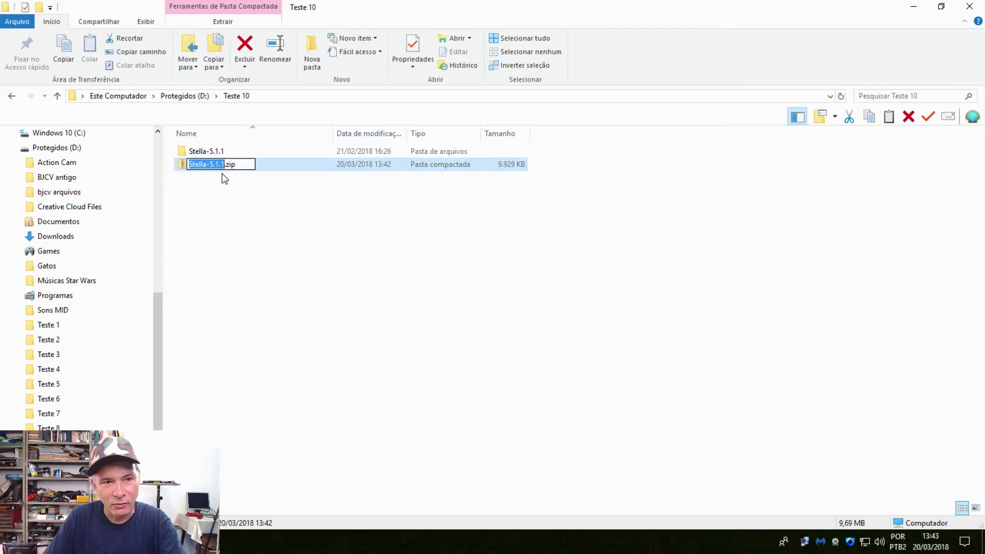
{"action": "key", "text": "Escape"}
{"action": "key", "text": "Delete"}
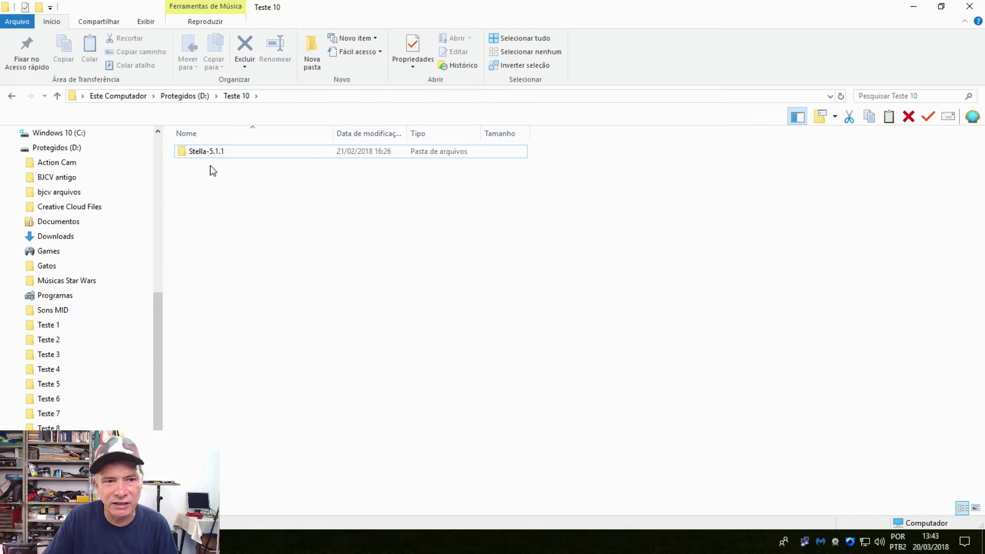
Open the 64-bit folder inside Stella-5.1.1 and examine Stella.exe and the Rom and snapshots folders
{"action": "mouse_move", "coordinate": [207, 153]}
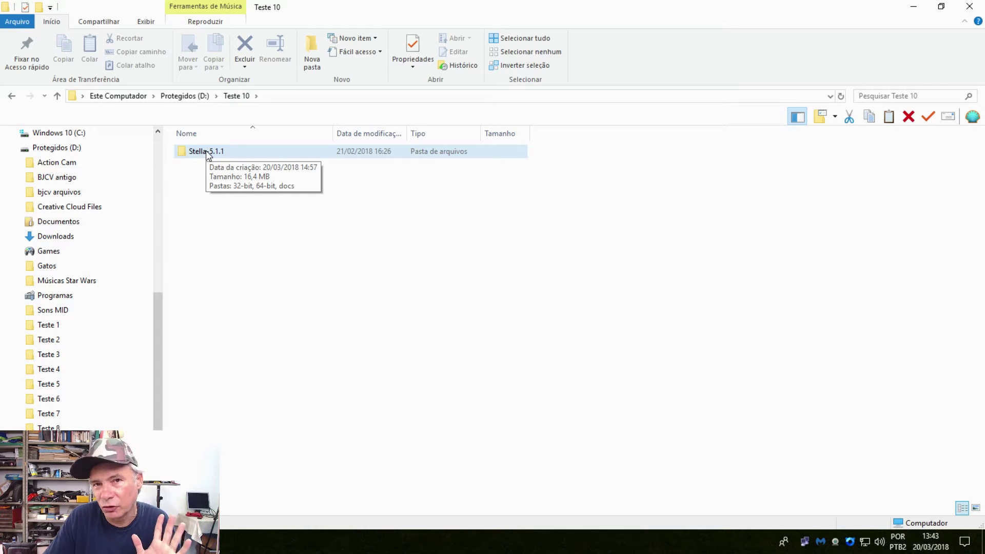
{"action": "double_click", "coordinate": [205, 151]}
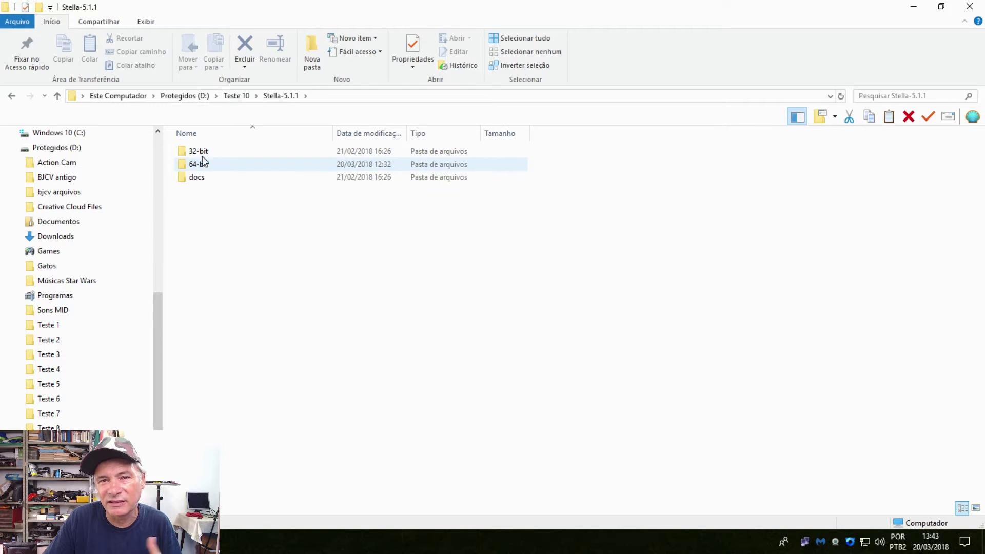
{"action": "mouse_move", "coordinate": [199, 169]}
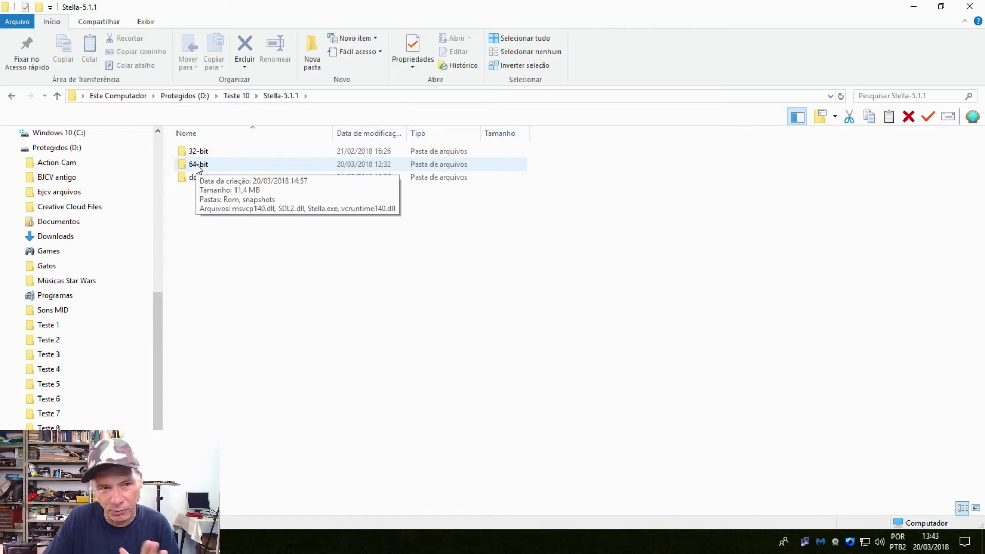
{"action": "double_click", "coordinate": [199, 165]}
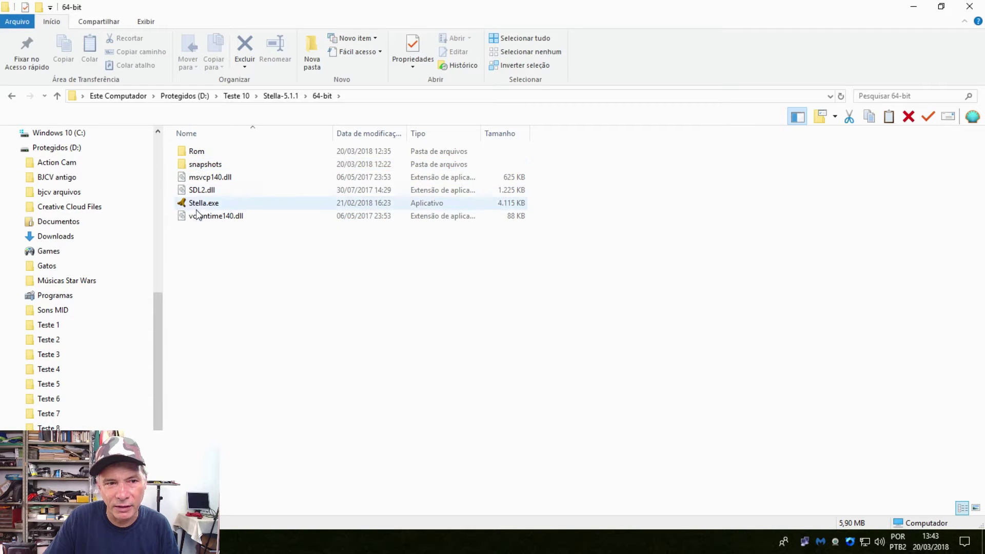
{"action": "mouse_move", "coordinate": [200, 205]}
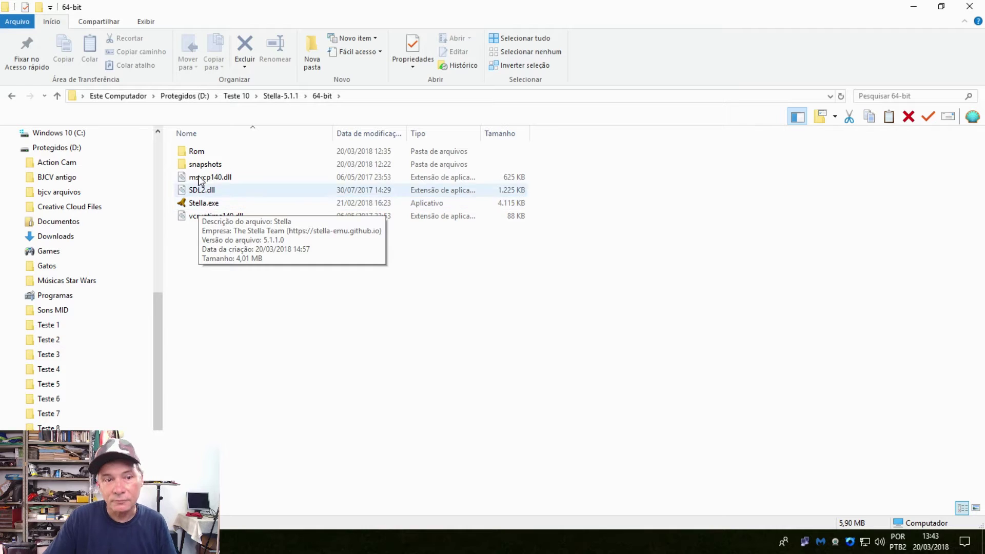
{"action": "mouse_move", "coordinate": [177, 153]}
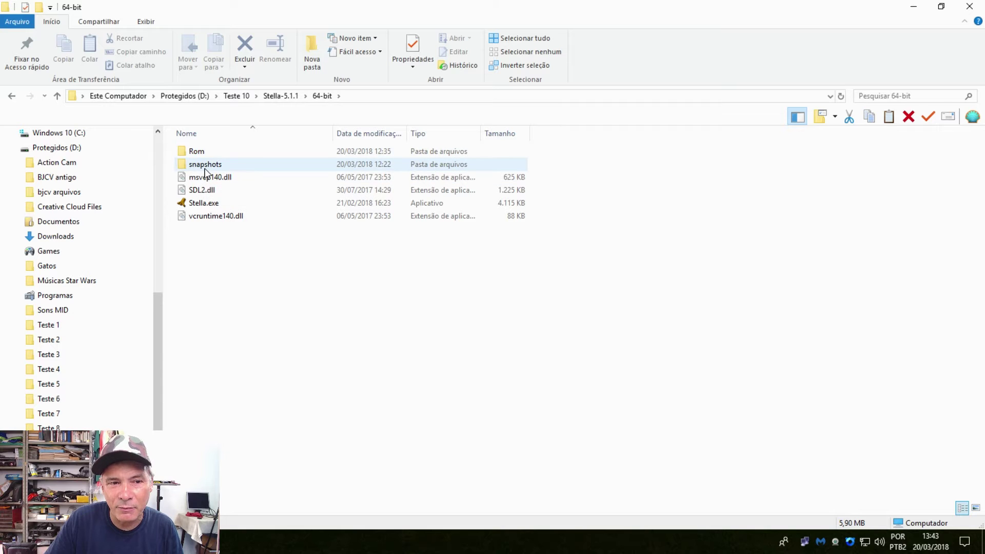
{"action": "mouse_move", "coordinate": [203, 171]}
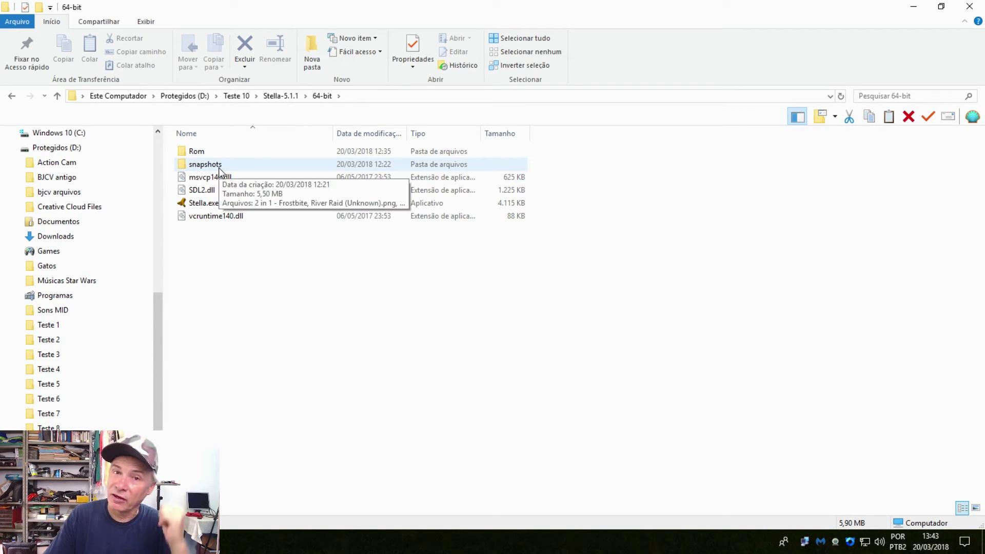
Check the Stella downloads page in the browser, browse the game images in the snapshots folder and return to the 64-bit folder
{"action": "key", "text": "alt+Tab"}
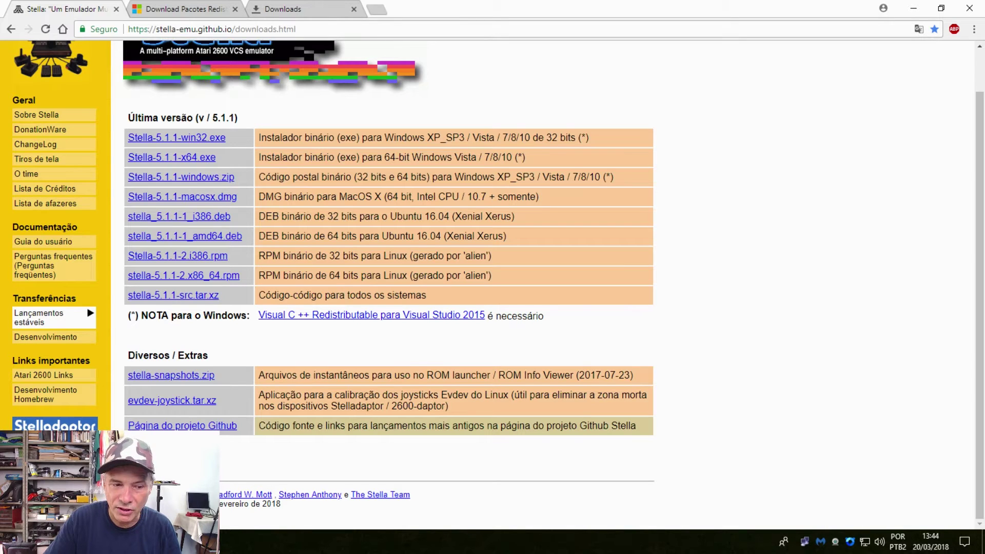
{"action": "key", "text": "alt+Tab"}
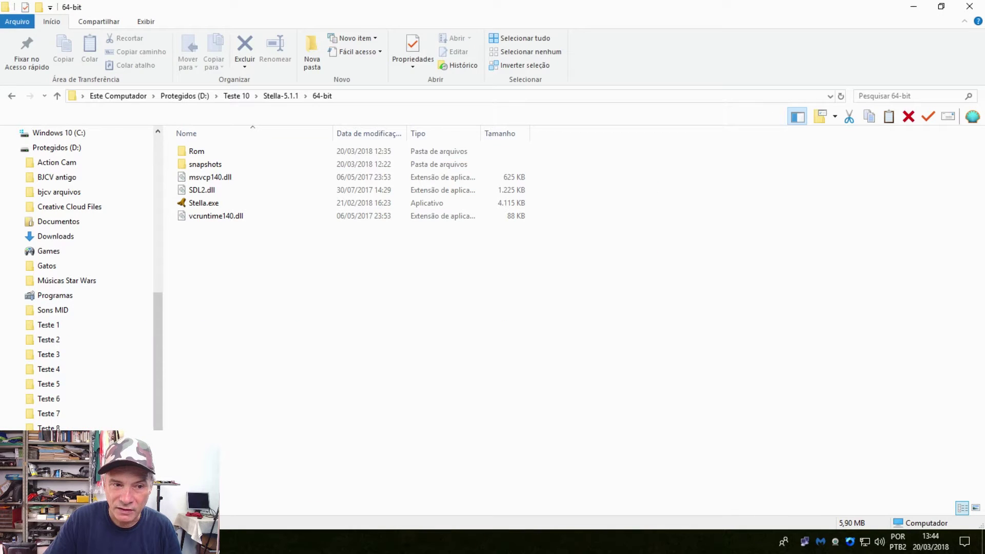
{"action": "double_click", "coordinate": [214, 165]}
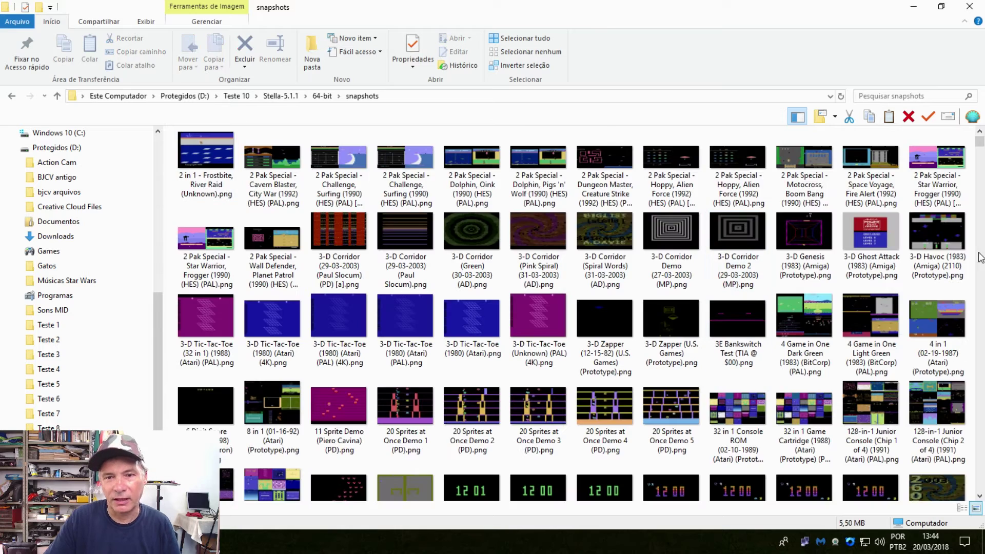
{"action": "scroll", "coordinate": [964, 154], "scroll_direction": "down", "scroll_amount": 15}
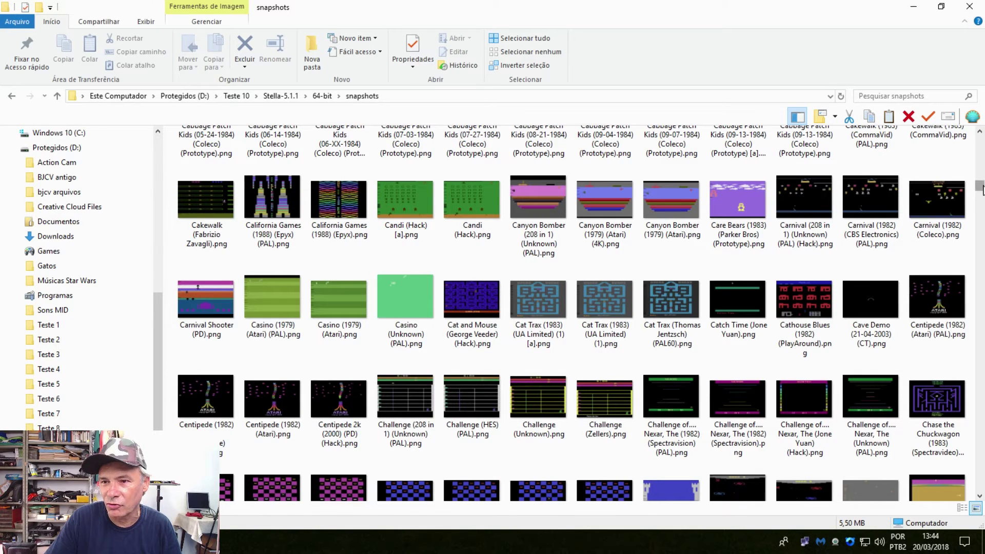
{"action": "left_click_drag", "start_coordinate": [982, 189], "coordinate": [982, 222]}
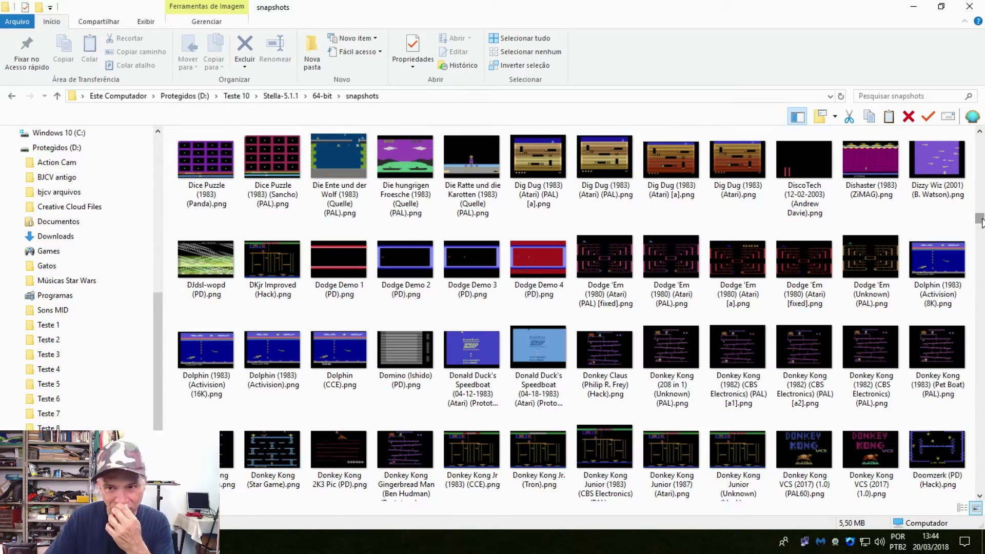
{"action": "scroll", "coordinate": [982, 222], "scroll_direction": "down", "scroll_amount": 15}
{"action": "scroll", "coordinate": [982, 222], "scroll_direction": "up", "scroll_amount": 15}
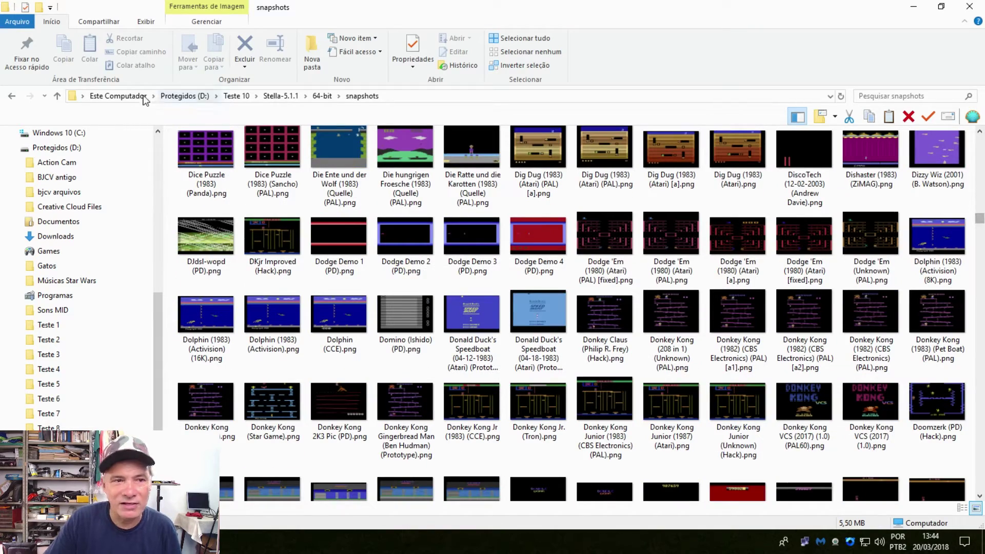
{"action": "left_click", "coordinate": [57, 96]}
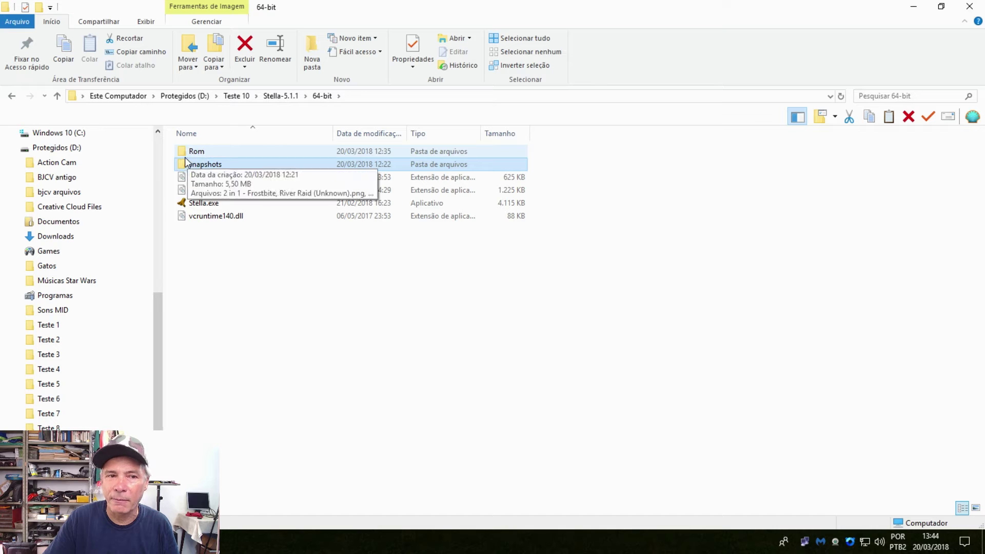
Examine the game files in the Rom folder and return to the 64-bit folder by way of Teste 10
{"action": "double_click", "coordinate": [199, 150]}
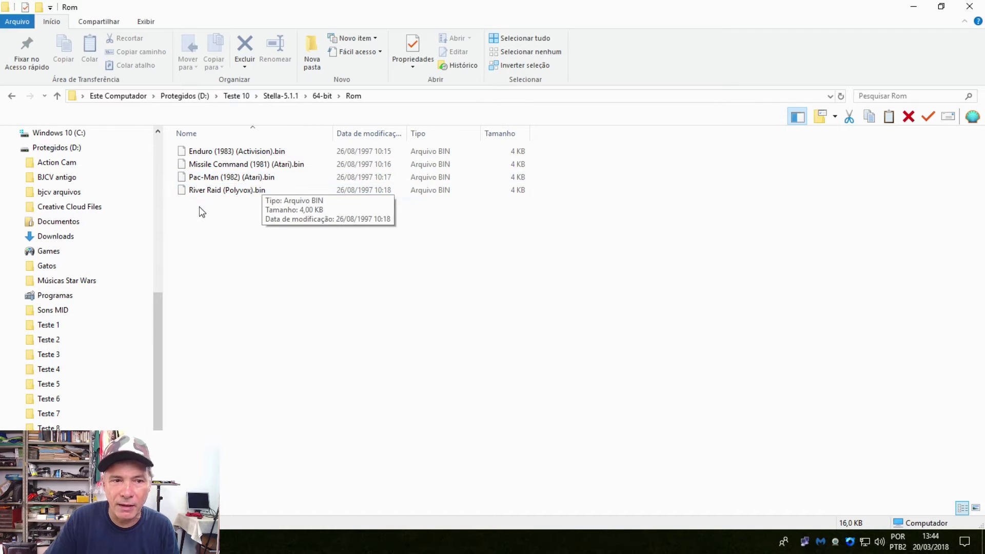
{"action": "left_click", "coordinate": [57, 97]}
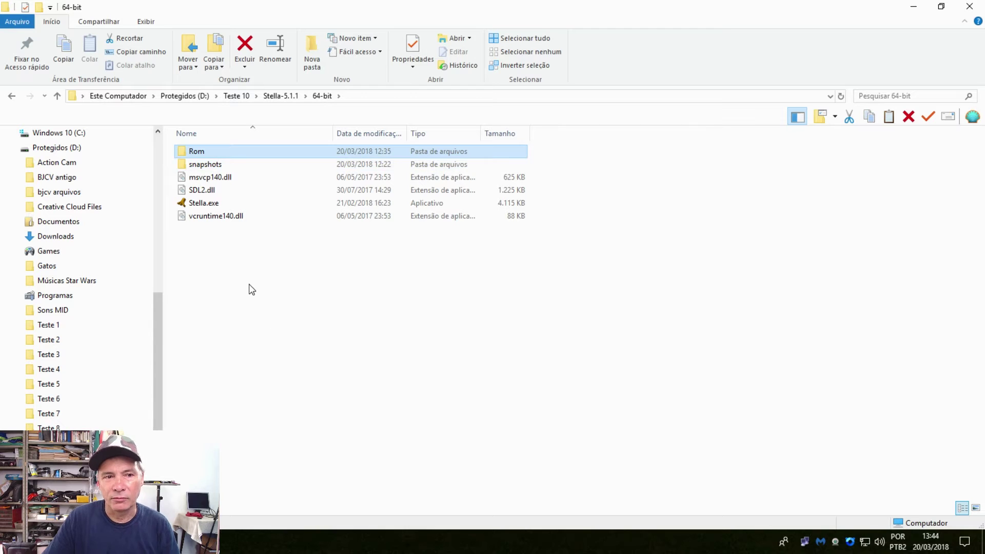
{"action": "left_click", "coordinate": [58, 96]}
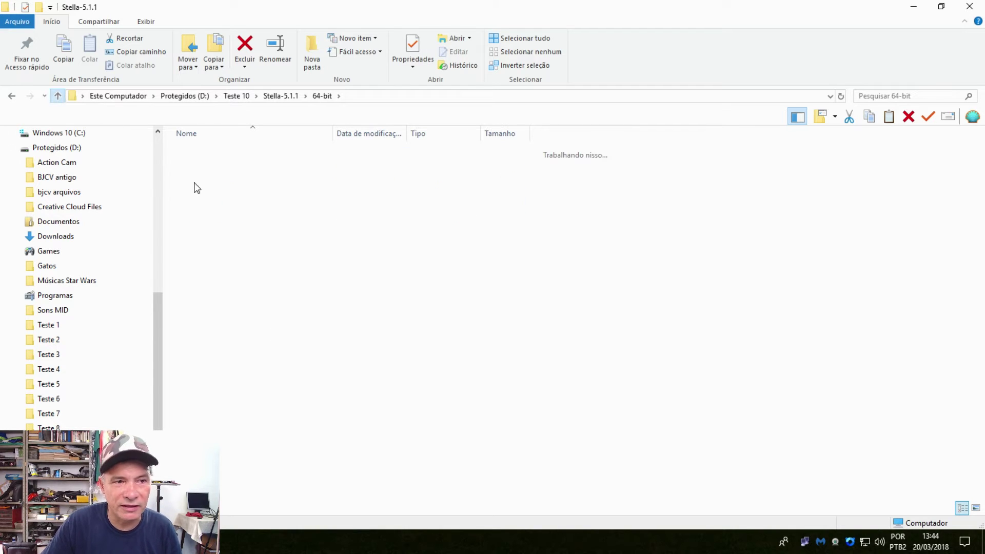
{"action": "left_click", "coordinate": [58, 96]}
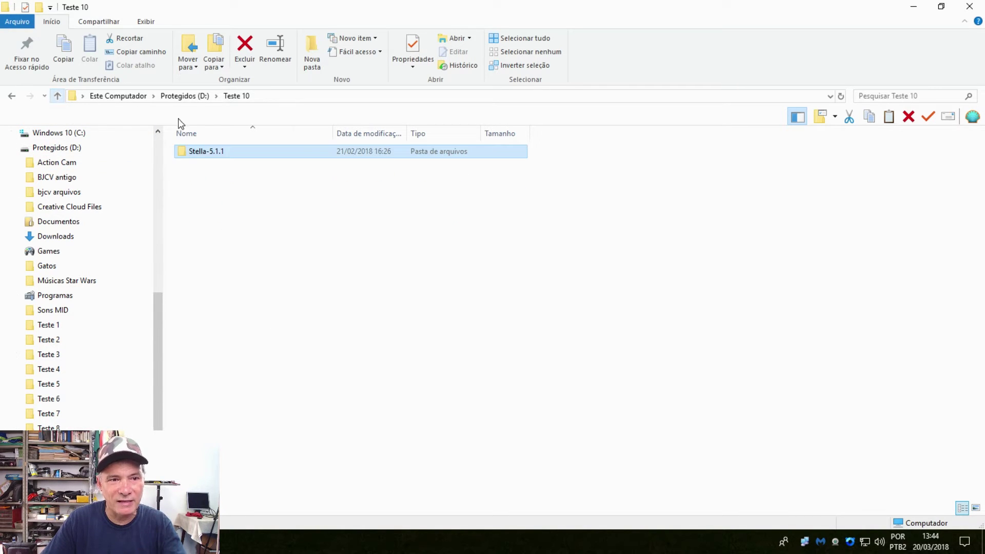
{"action": "double_click", "coordinate": [202, 154]}
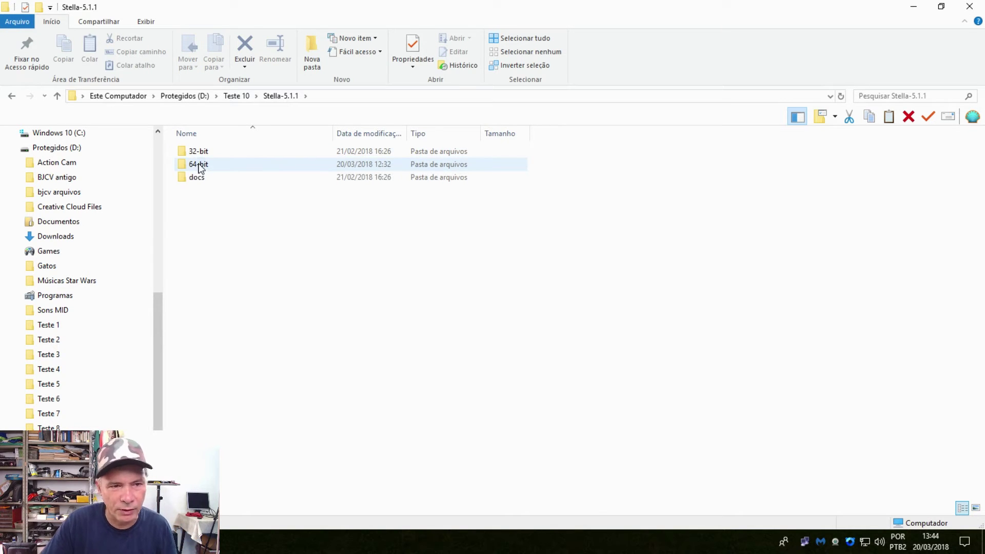
{"action": "double_click", "coordinate": [199, 164]}
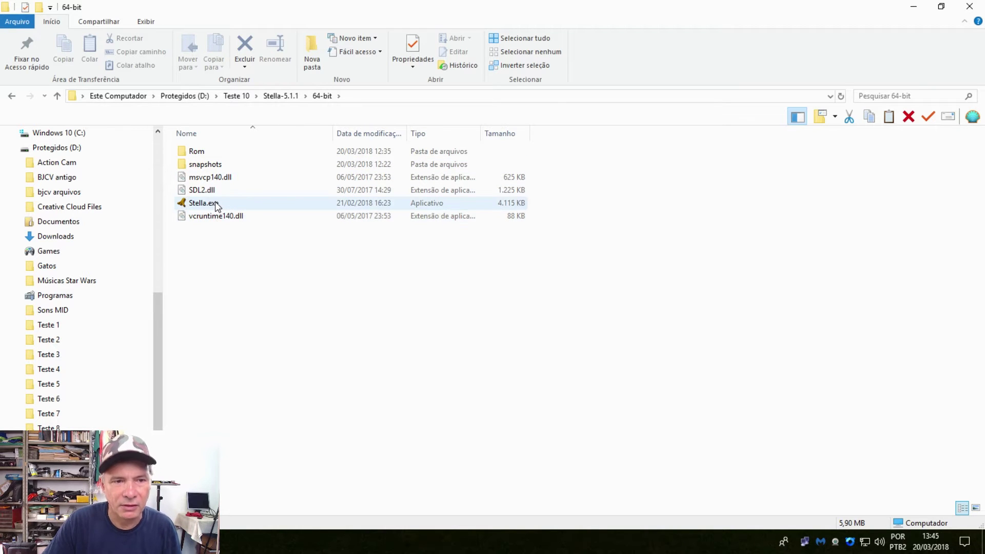
Launch Stella.exe from the 64-bit folder and move up from the Roms Atary folder to the list of drives
{"action": "left_click", "coordinate": [214, 206]}
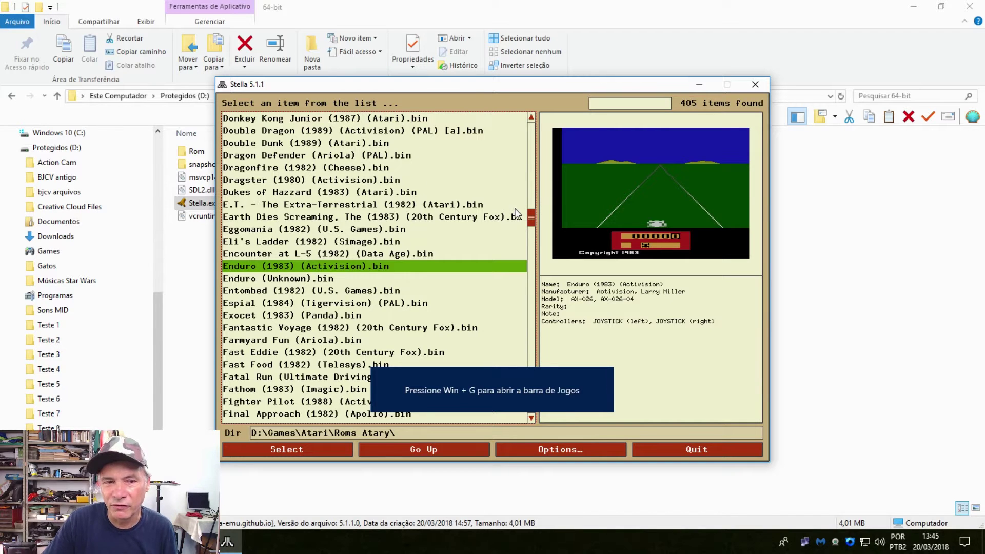
{"action": "left_click", "coordinate": [755, 85]}
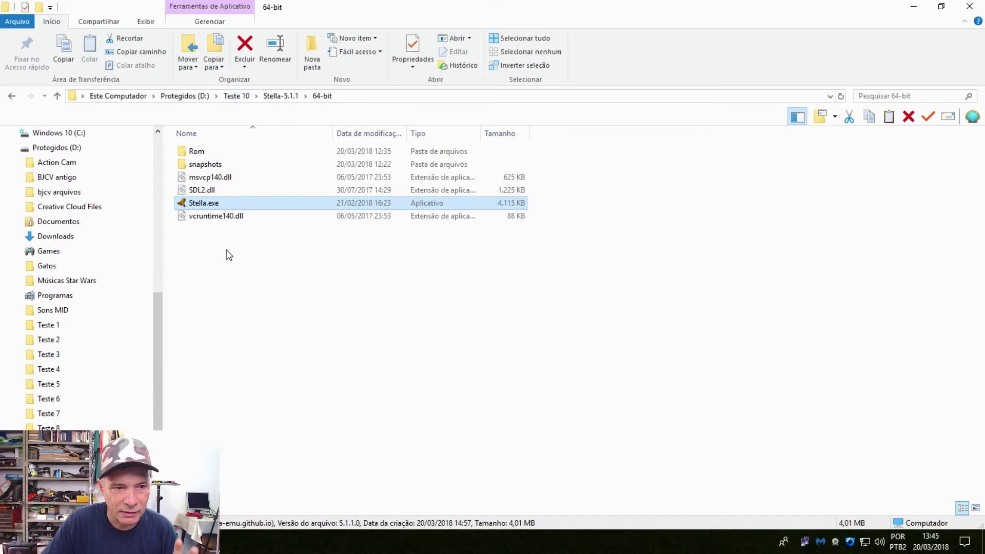
{"action": "double_click", "coordinate": [199, 207]}
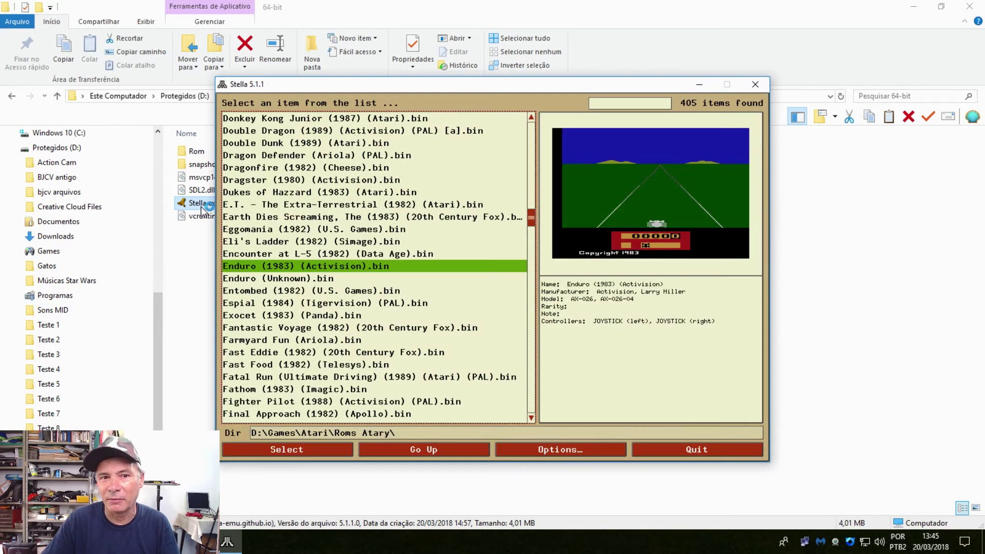
{"action": "left_click_drag", "start_coordinate": [531, 217], "coordinate": [531, 117]}
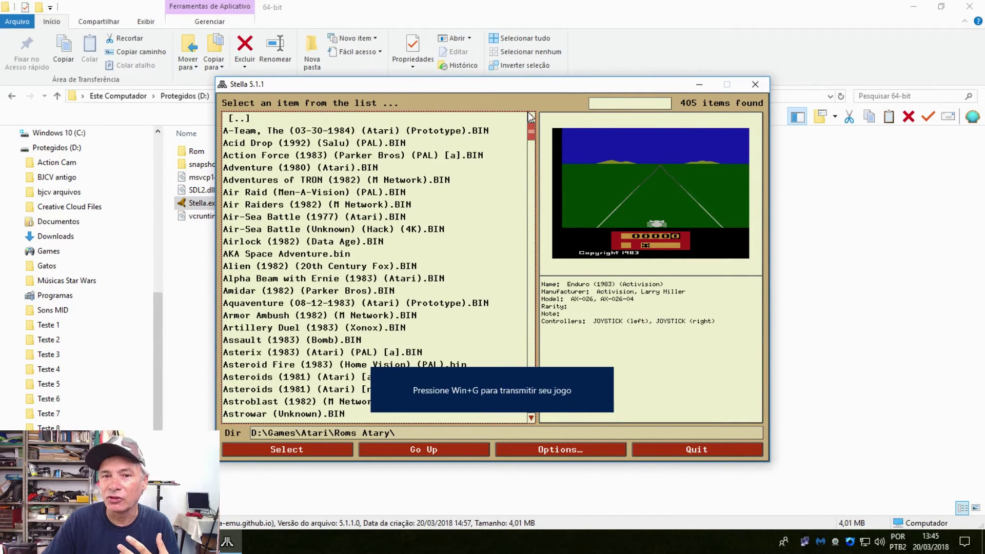
{"action": "double_click", "coordinate": [238, 117]}
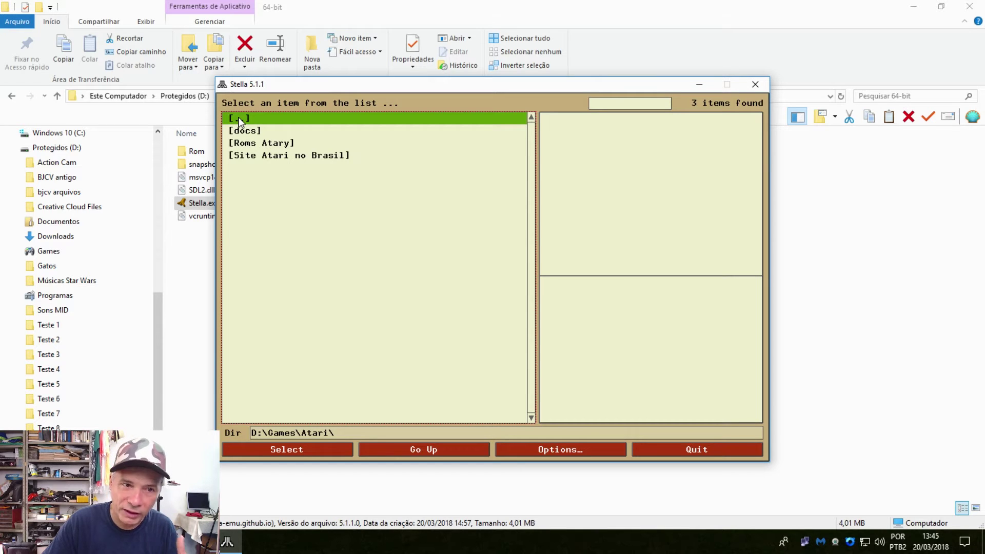
{"action": "double_click", "coordinate": [239, 119]}
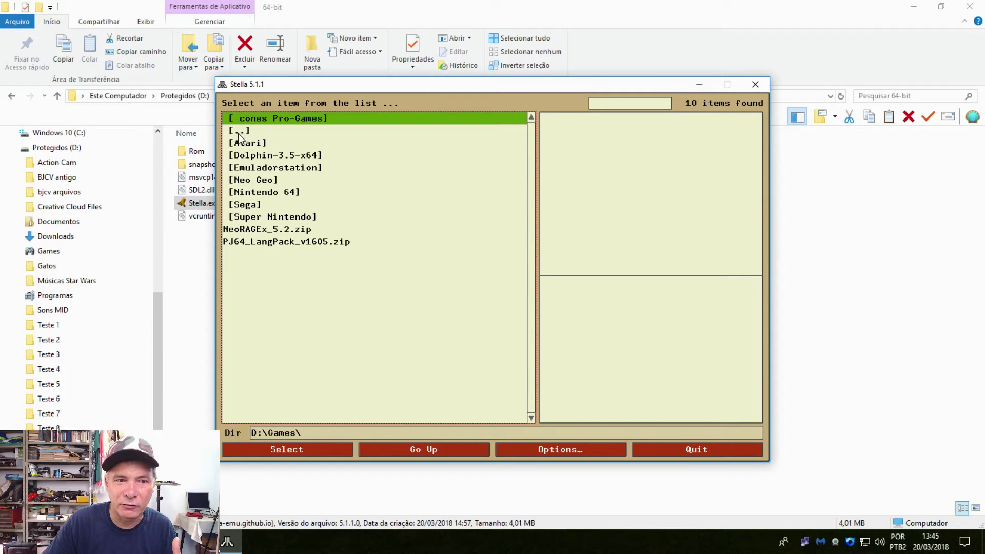
{"action": "double_click", "coordinate": [239, 132]}
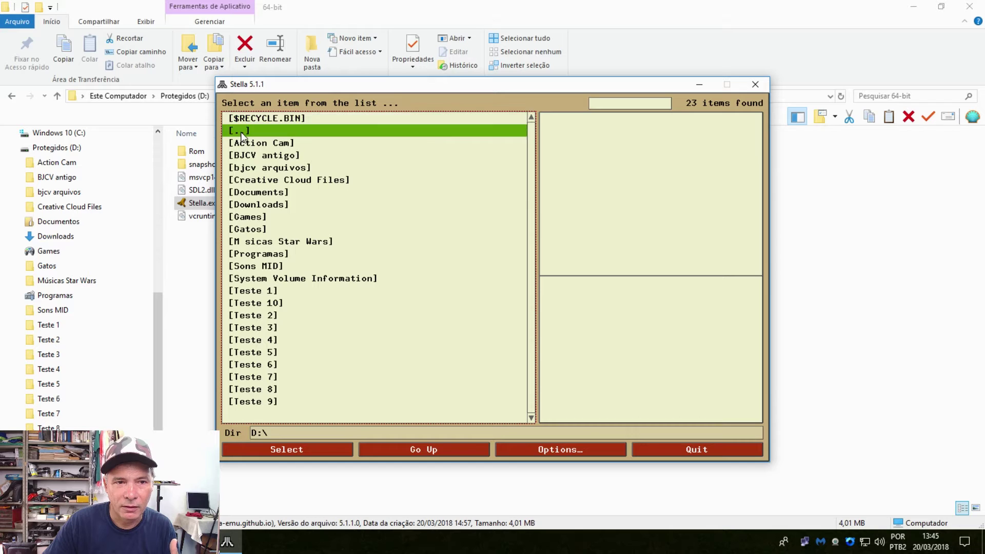
{"action": "double_click", "coordinate": [239, 131]}
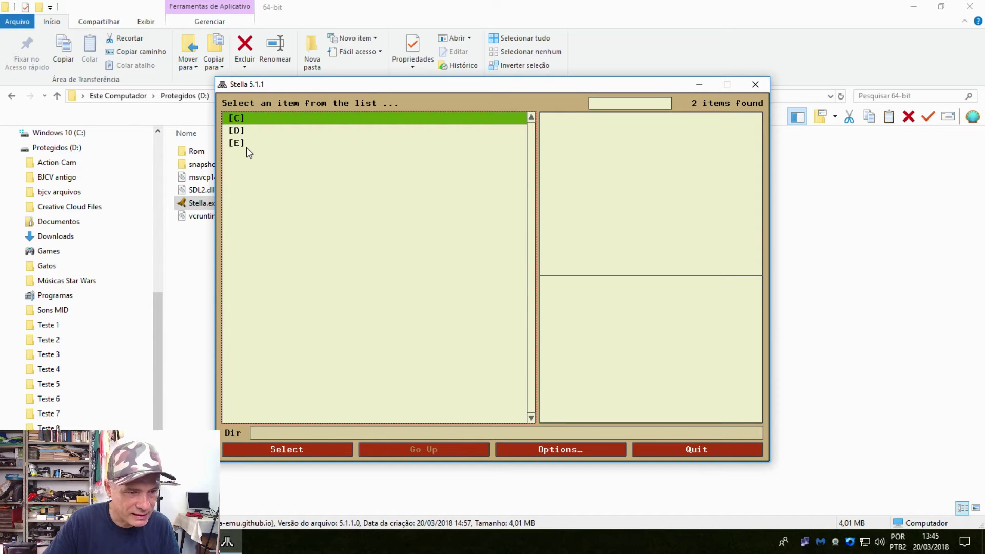
{"action": "left_click", "coordinate": [239, 138]}
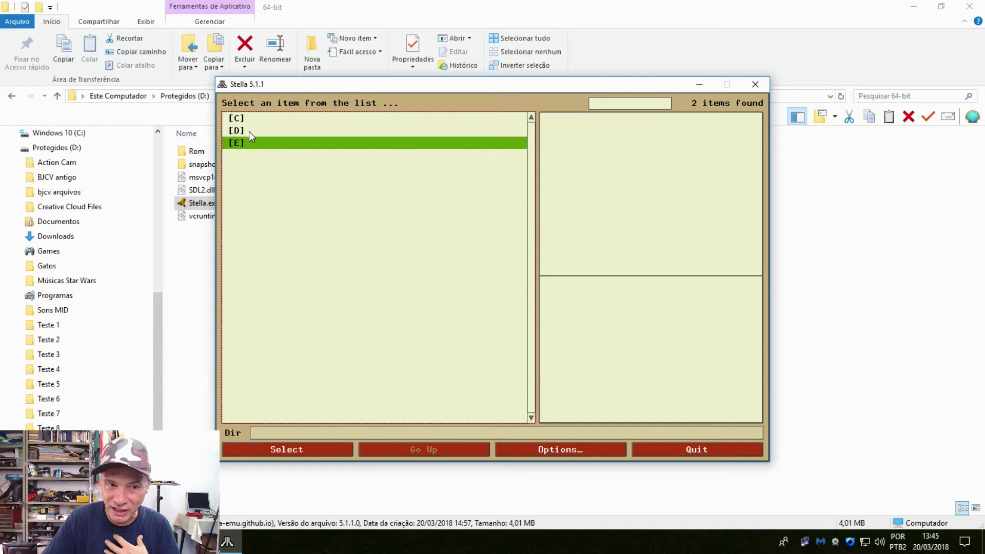
Open D:\Teste 10\Stella-5.1.1\64-bit\Rom in Stella's ROM list and close the emulator
{"action": "double_click", "coordinate": [248, 132]}
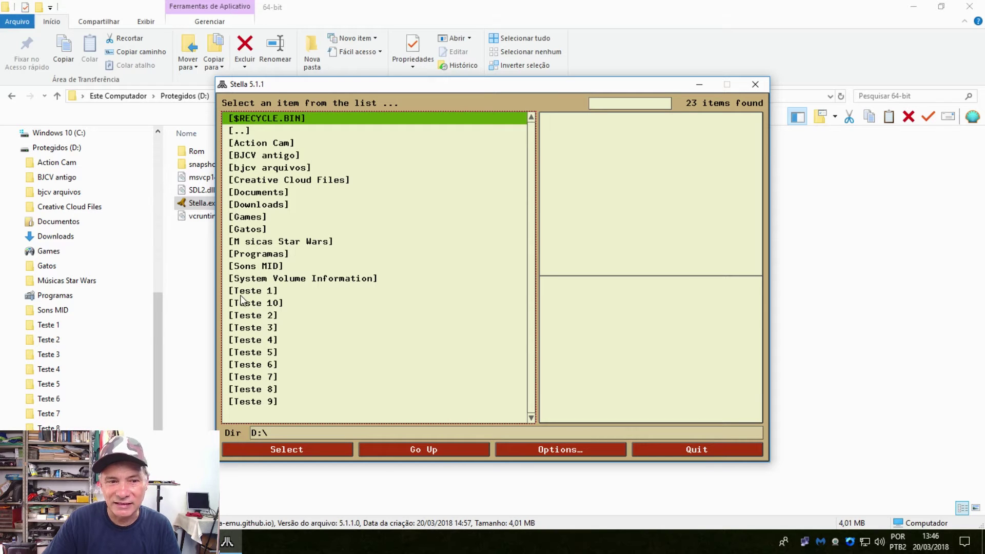
{"action": "double_click", "coordinate": [260, 303]}
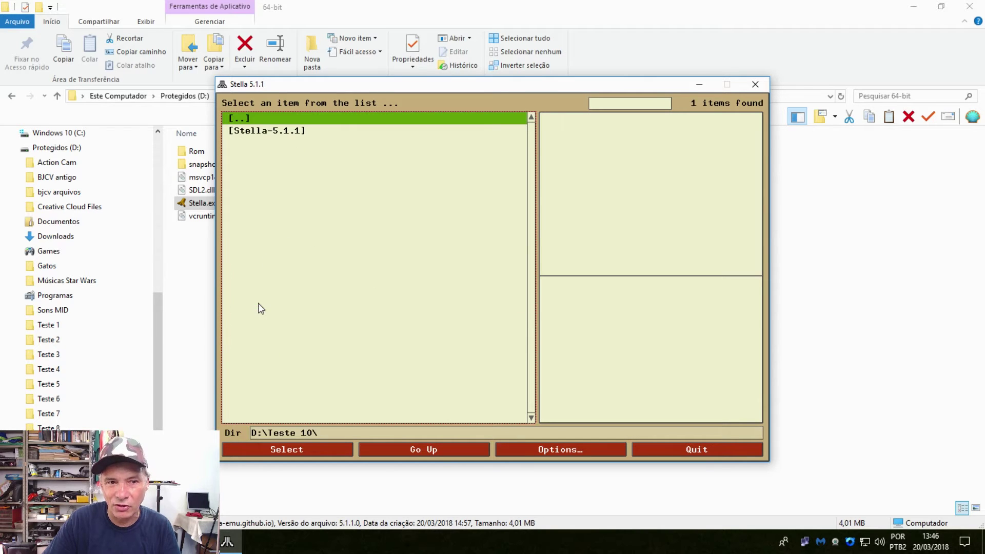
{"action": "double_click", "coordinate": [262, 131]}
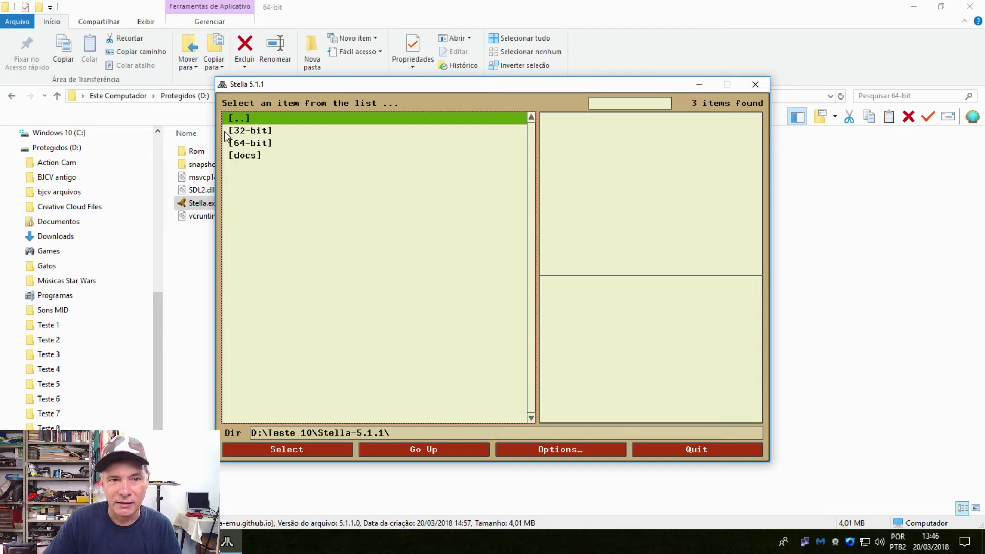
{"action": "double_click", "coordinate": [252, 143]}
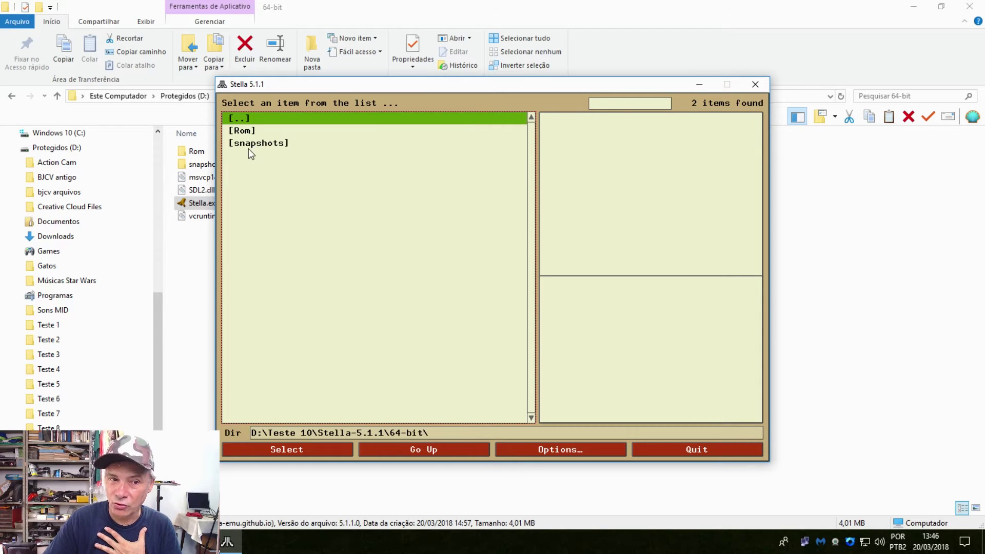
{"action": "double_click", "coordinate": [242, 132]}
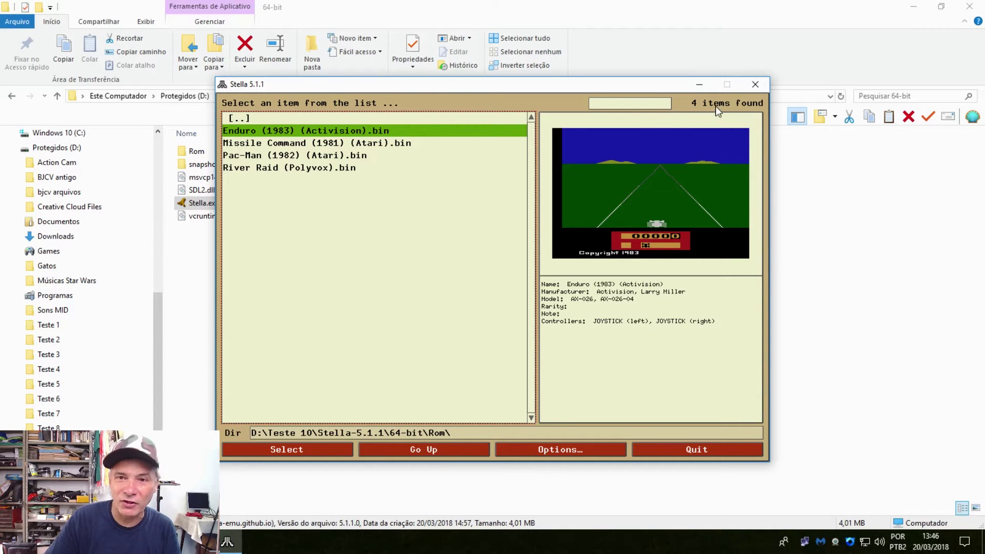
{"action": "left_click", "coordinate": [752, 85]}
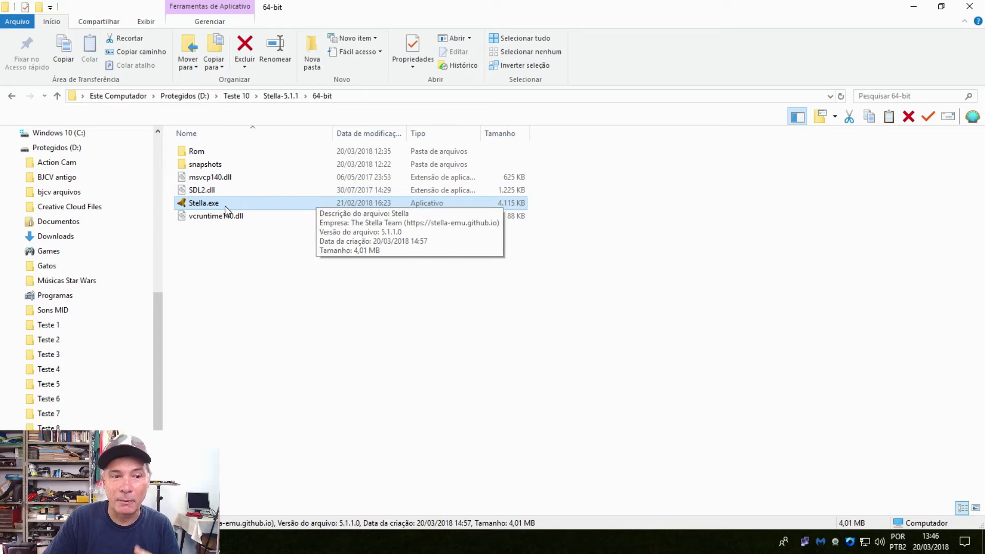
Relaunch Stella and go up through the Atari and Games folders to the drive selection
{"action": "double_click", "coordinate": [221, 202]}
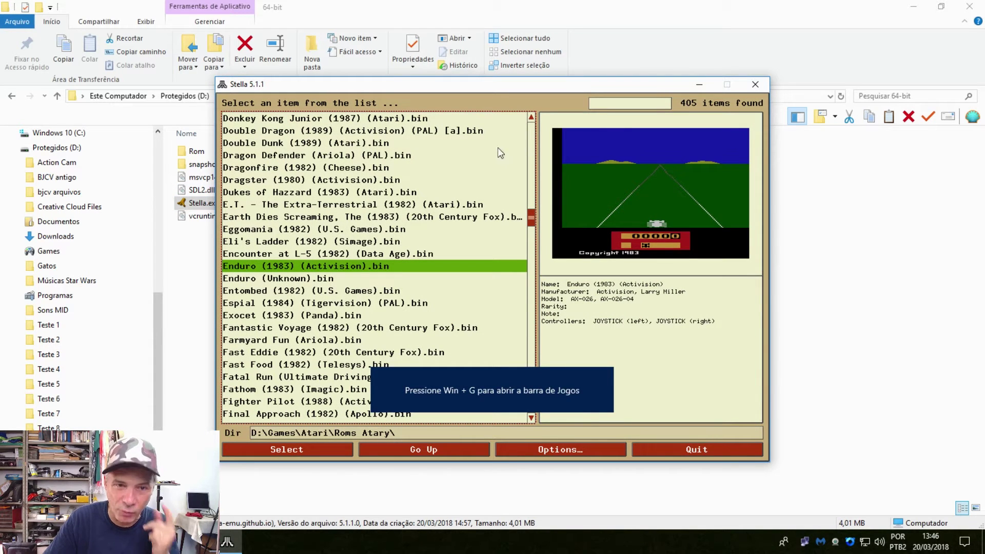
{"action": "left_click_drag", "start_coordinate": [535, 216], "coordinate": [535, 103]}
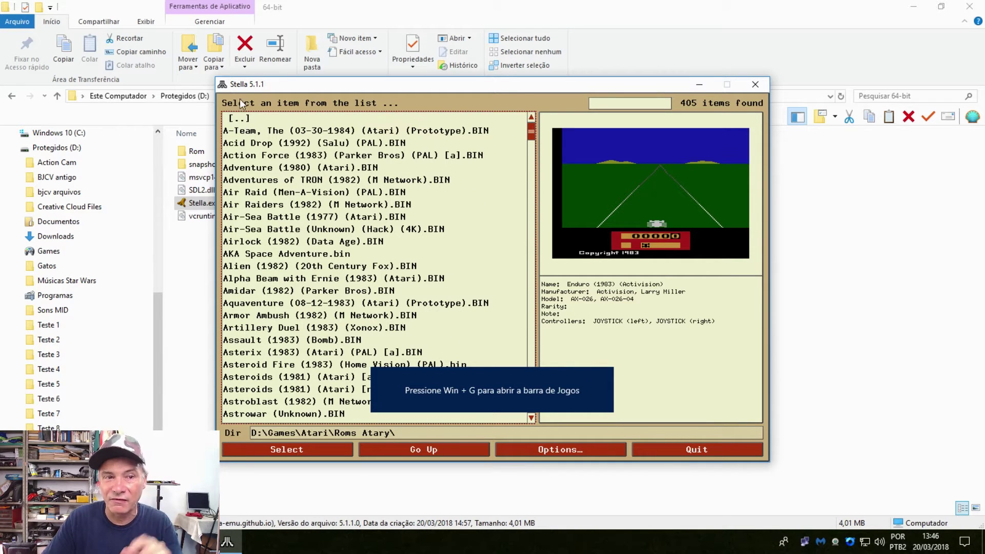
{"action": "double_click", "coordinate": [239, 118]}
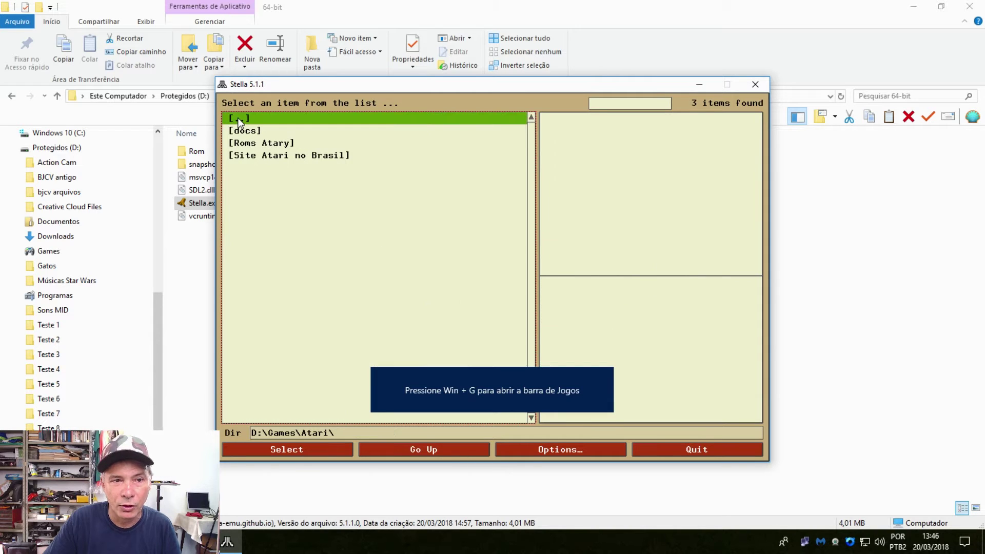
{"action": "double_click", "coordinate": [237, 118]}
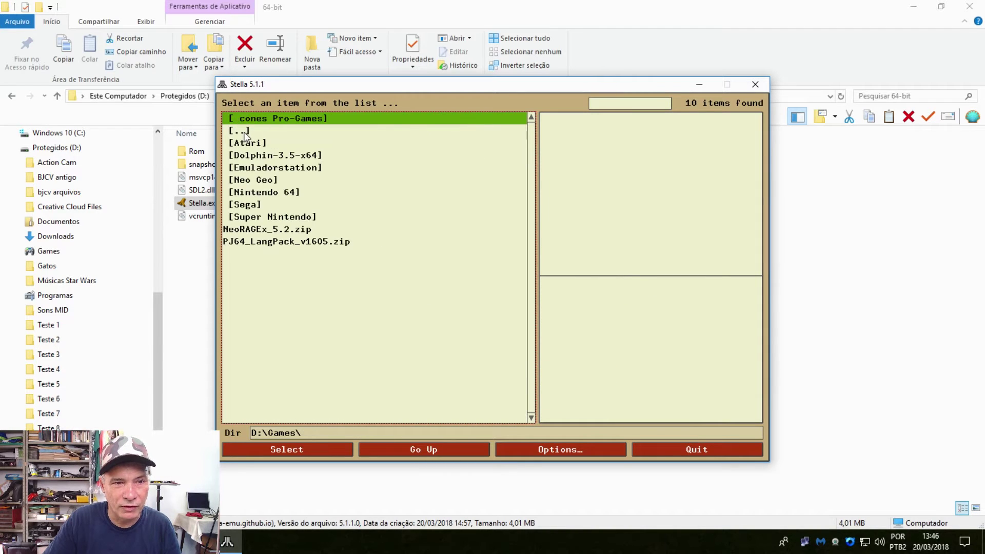
{"action": "double_click", "coordinate": [243, 131]}
{"action": "left_click", "coordinate": [240, 131]}
{"action": "double_click", "coordinate": [239, 129]}
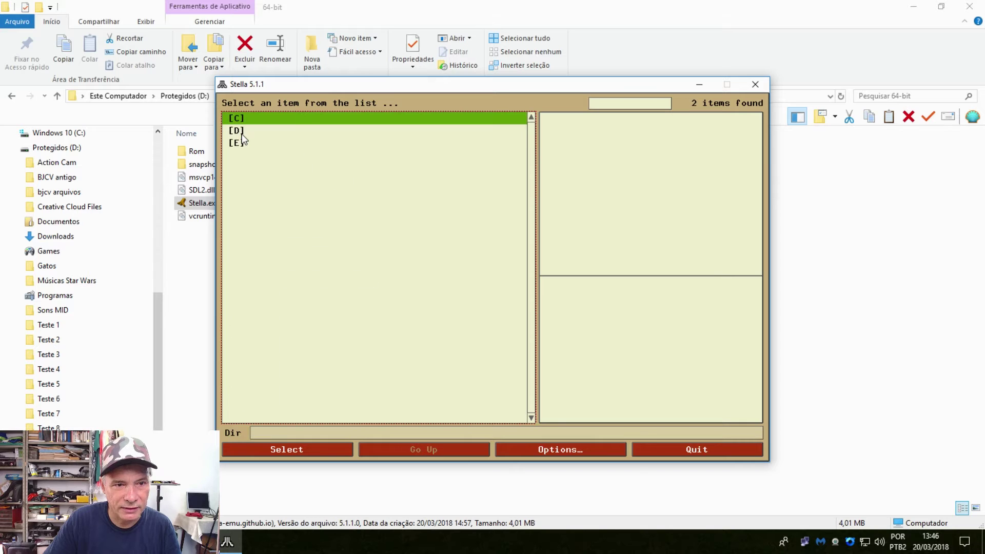
Browse from drive D through Teste 10, Stella-5.1.1 and 64-bit into the Rom folder in Stella's ROM list
{"action": "left_click", "coordinate": [239, 130]}
{"action": "double_click", "coordinate": [239, 130]}
{"action": "left_click", "coordinate": [265, 303]}
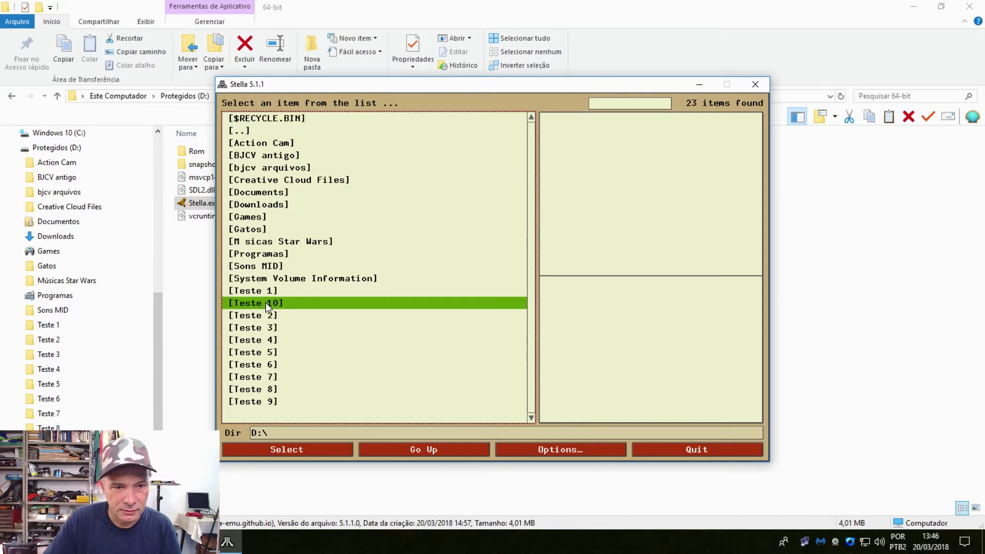
{"action": "double_click", "coordinate": [266, 302]}
{"action": "left_click", "coordinate": [267, 135]}
{"action": "double_click", "coordinate": [266, 132]}
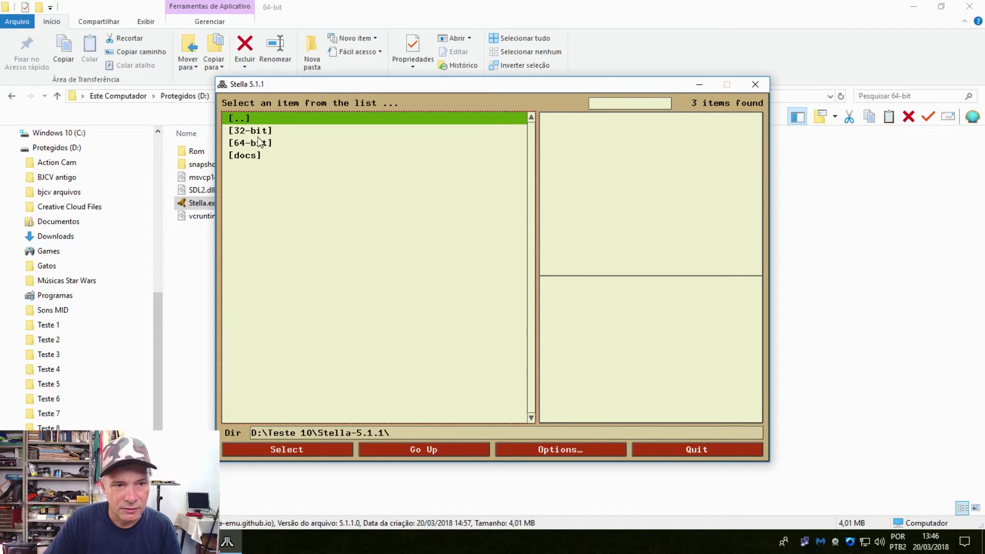
{"action": "left_click", "coordinate": [257, 143]}
{"action": "double_click", "coordinate": [258, 143]}
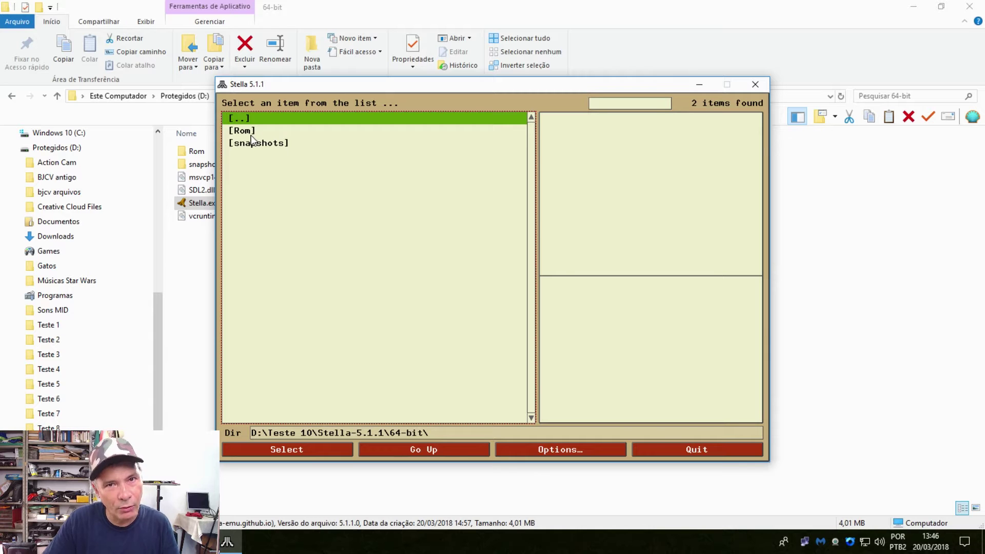
{"action": "left_click", "coordinate": [246, 130]}
{"action": "double_click", "coordinate": [246, 131]}
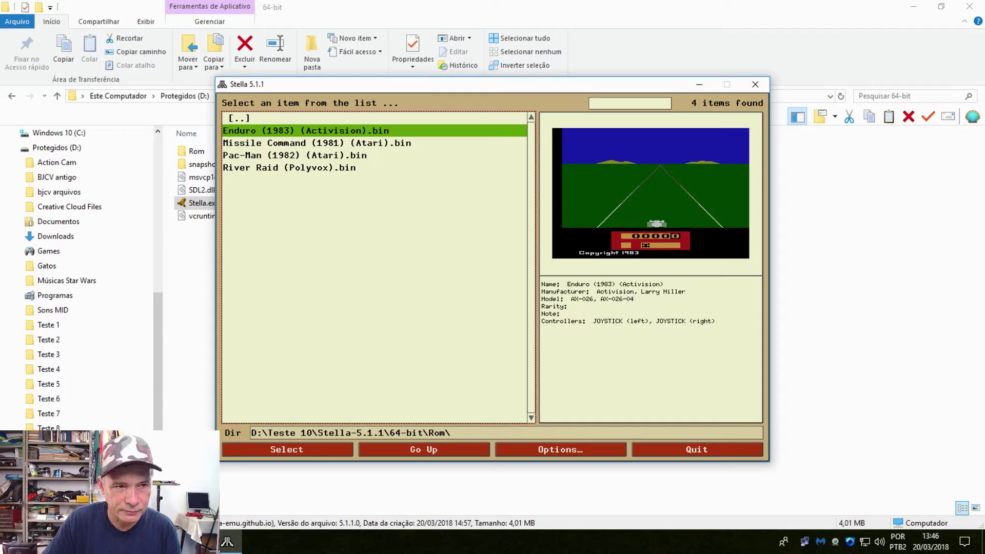
Switch to the Chrome browser and close the Downloads tab
{"action": "key", "text": "alt+Tab"}
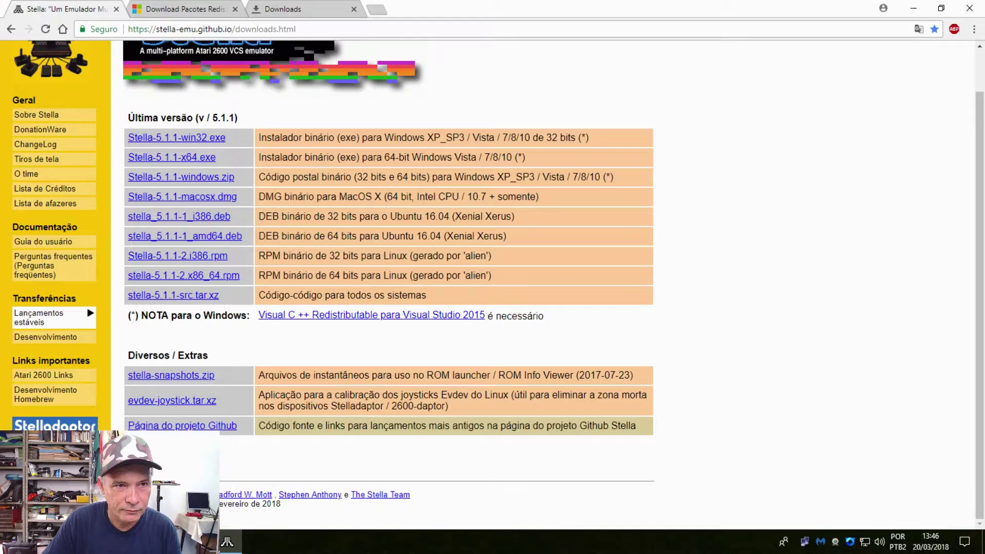
{"action": "left_click", "coordinate": [313, 9]}
{"action": "left_click", "coordinate": [354, 8]}
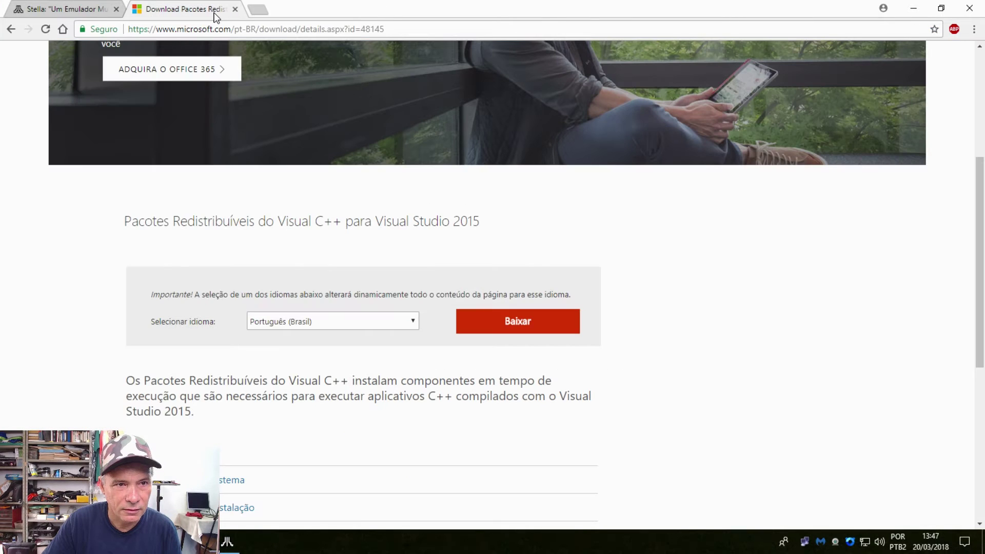
Replace the Visual C++ download page with the Site Meio Retrô website at meioretro.com.br
{"action": "left_click", "coordinate": [63, 29]}
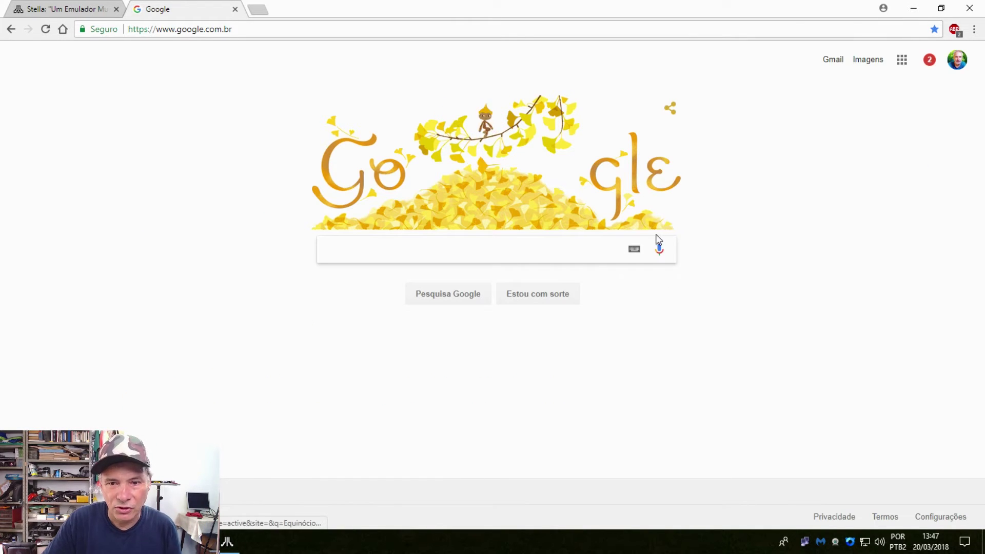
{"action": "left_click", "coordinate": [314, 31]}
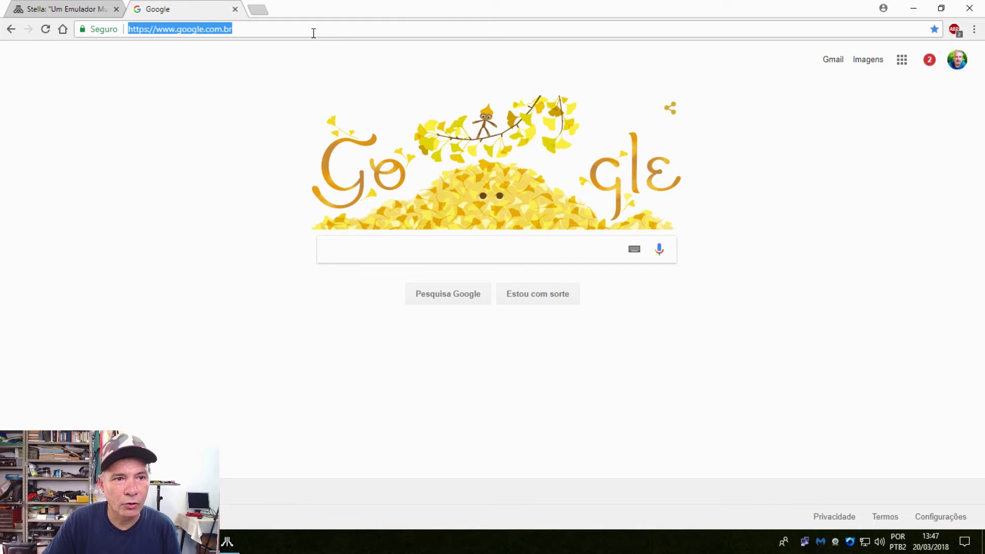
{"action": "type", "text": "meioretro"}
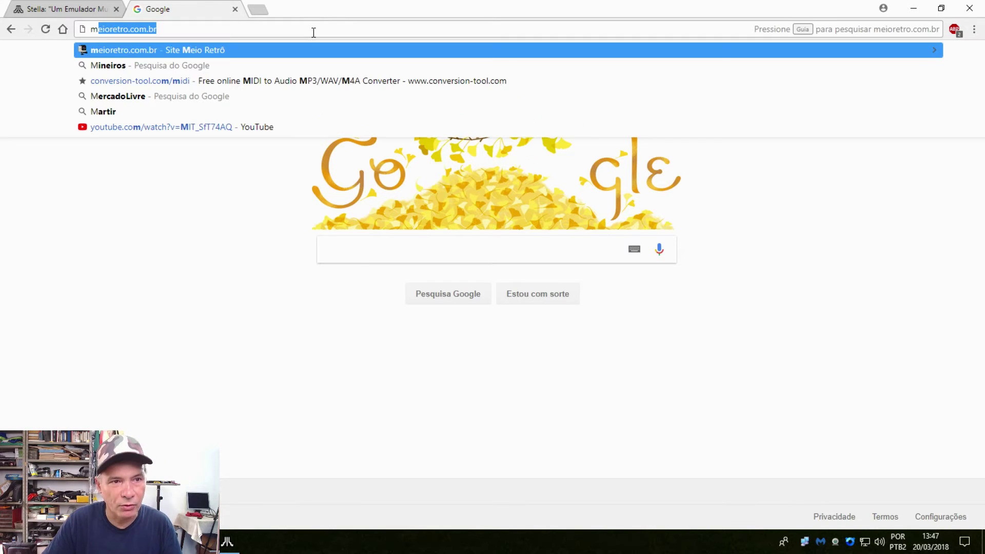
{"action": "key", "text": "Return"}
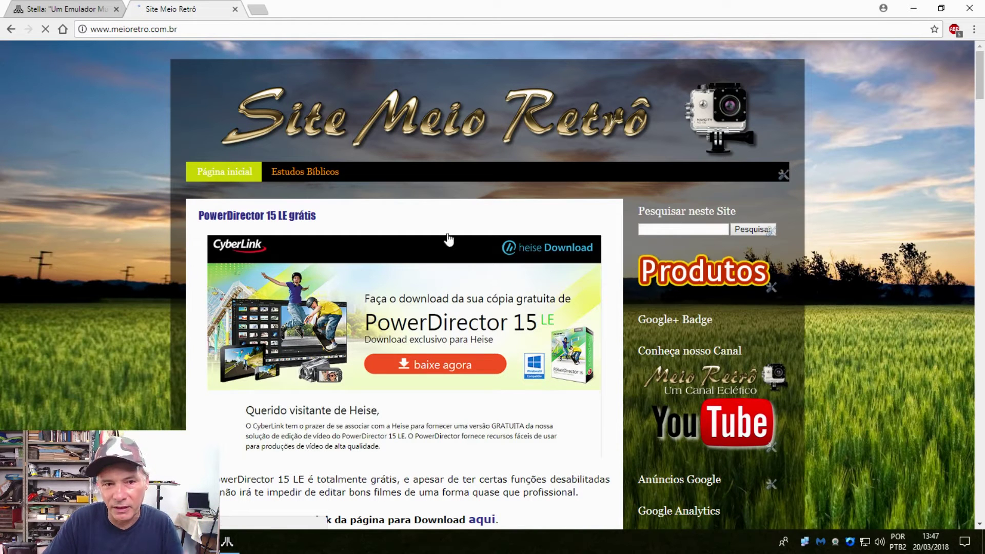
Find the Nintendo 64 and Project64 post on the site and open its DOWNLOAD link
{"action": "left_click", "coordinate": [690, 231]}
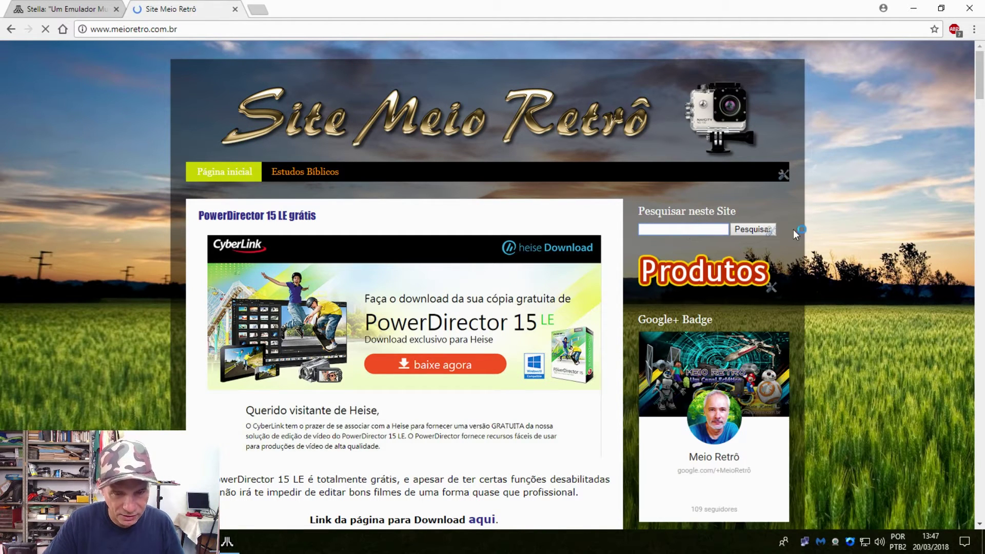
{"action": "scroll", "coordinate": [969, 137], "scroll_direction": "down", "scroll_amount": 7}
{"action": "scroll", "coordinate": [970, 137], "scroll_direction": "down", "scroll_amount": 5}
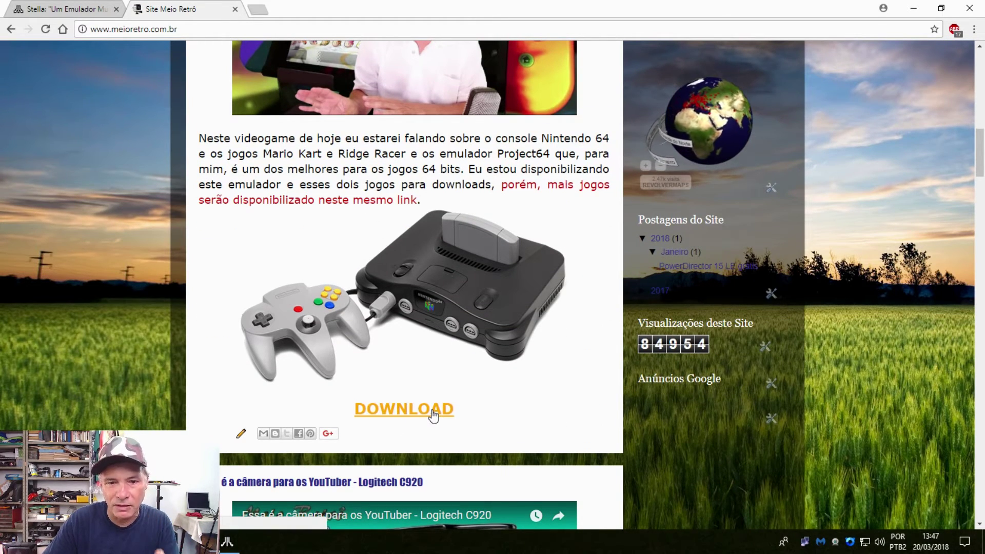
{"action": "left_click", "coordinate": [716, 134]}
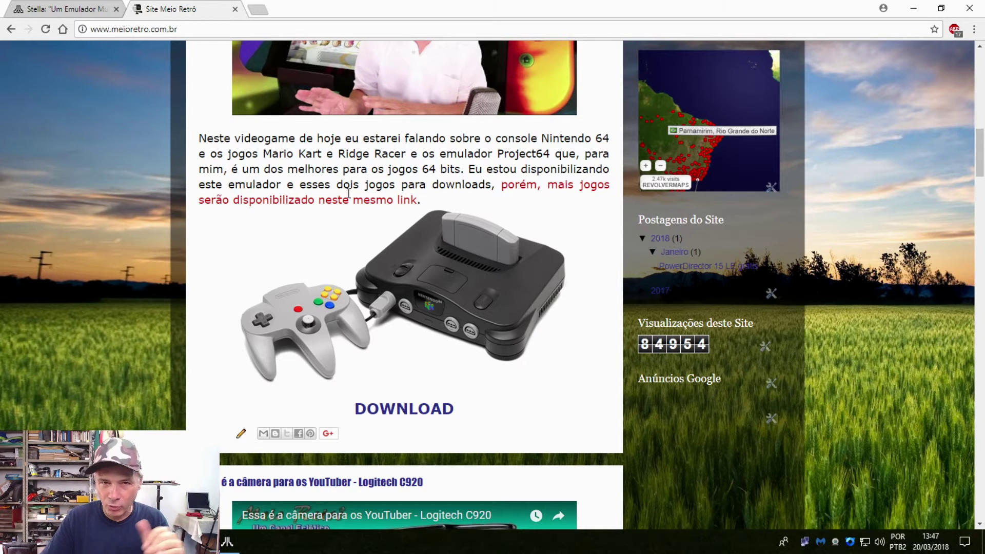
{"action": "left_click", "coordinate": [385, 409]}
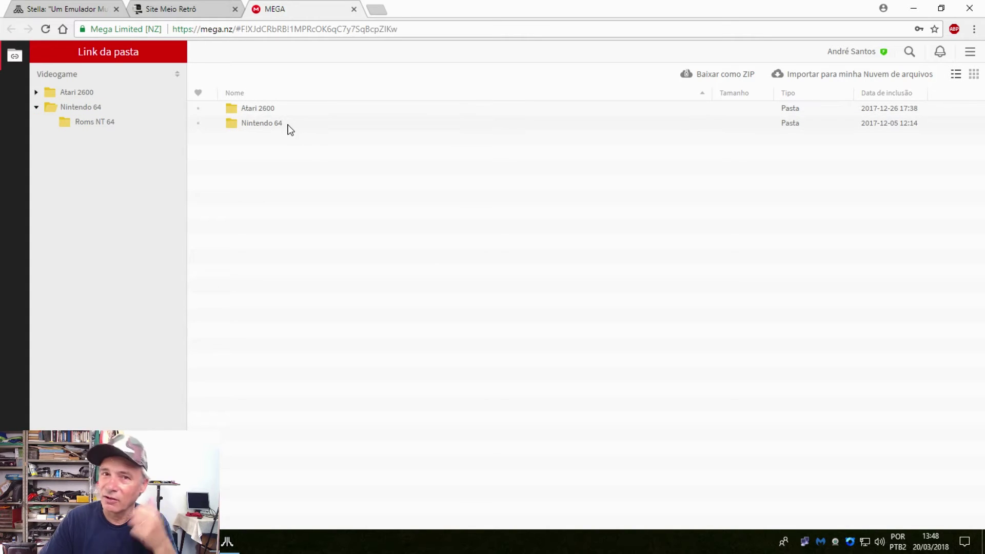
Open the Roms Atari 2600 folder inside Atari 2600 on MEGA and compare its files with Stella's ROM list
{"action": "double_click", "coordinate": [255, 109]}
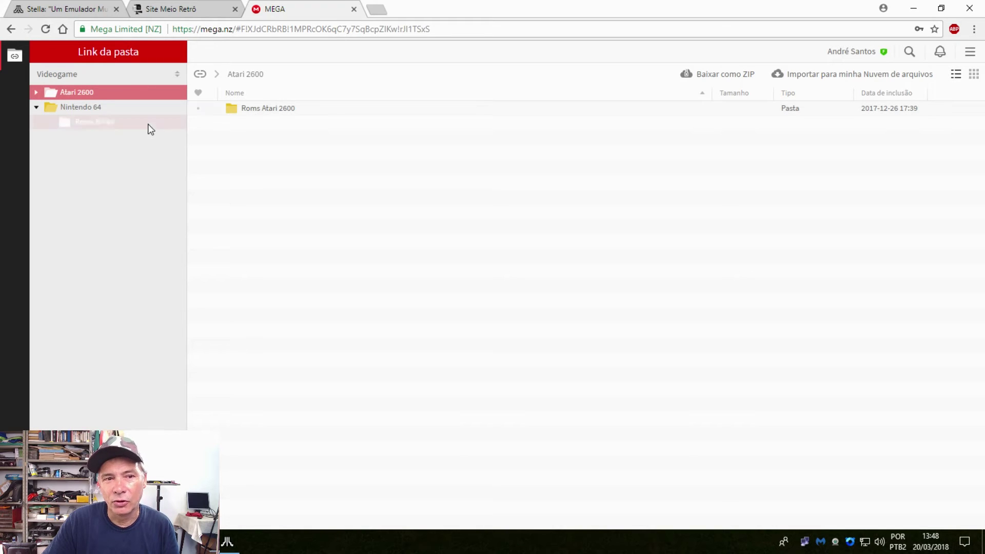
{"action": "double_click", "coordinate": [270, 110]}
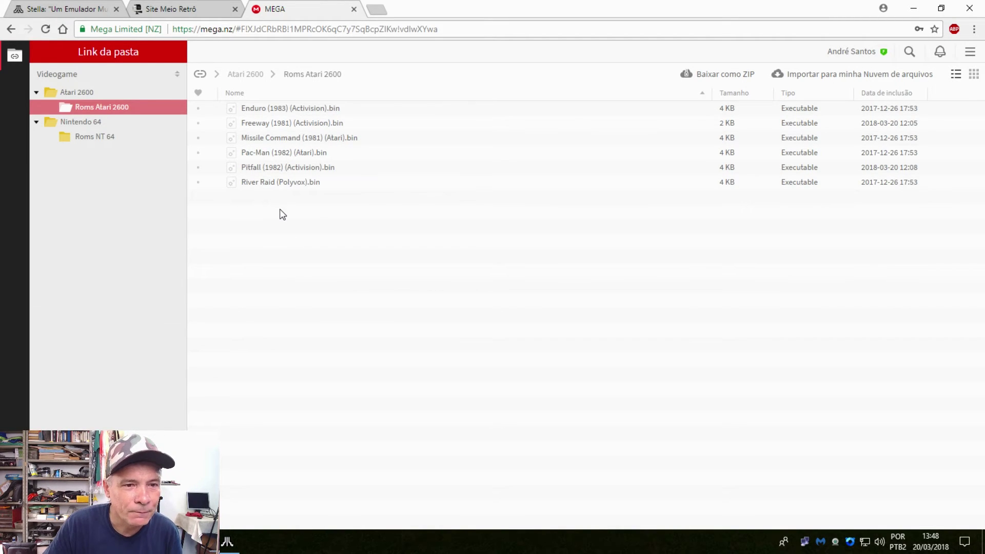
{"action": "left_click", "coordinate": [228, 542]}
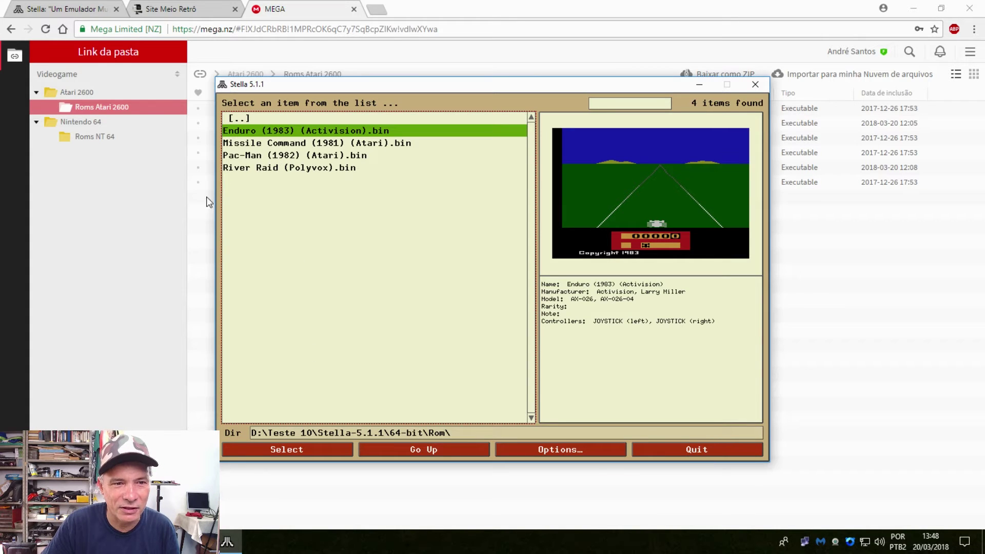
{"action": "left_click", "coordinate": [202, 226]}
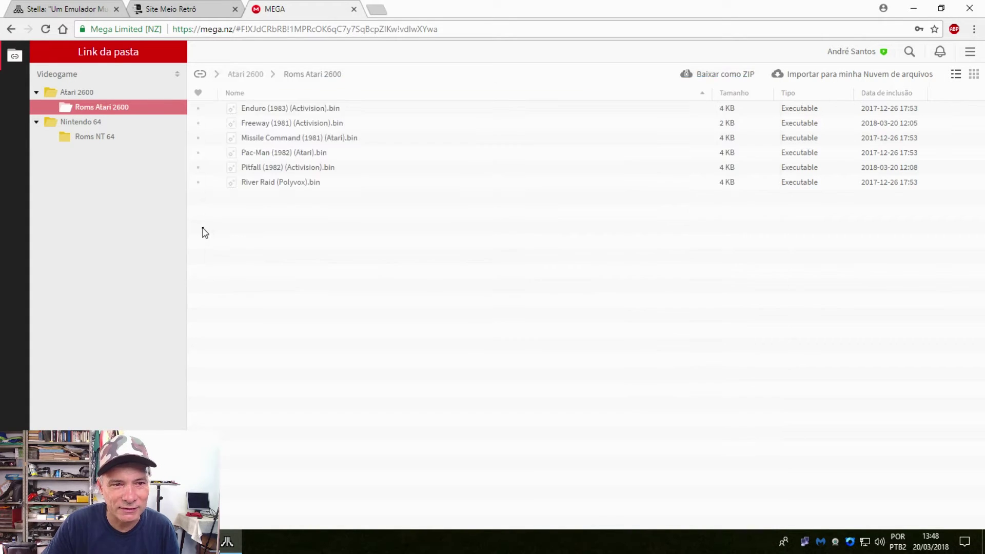
Select all ROM files in the Roms Atari 2600 folder and download them as a ZIP
{"action": "left_click_drag", "start_coordinate": [267, 206], "coordinate": [287, 100]}
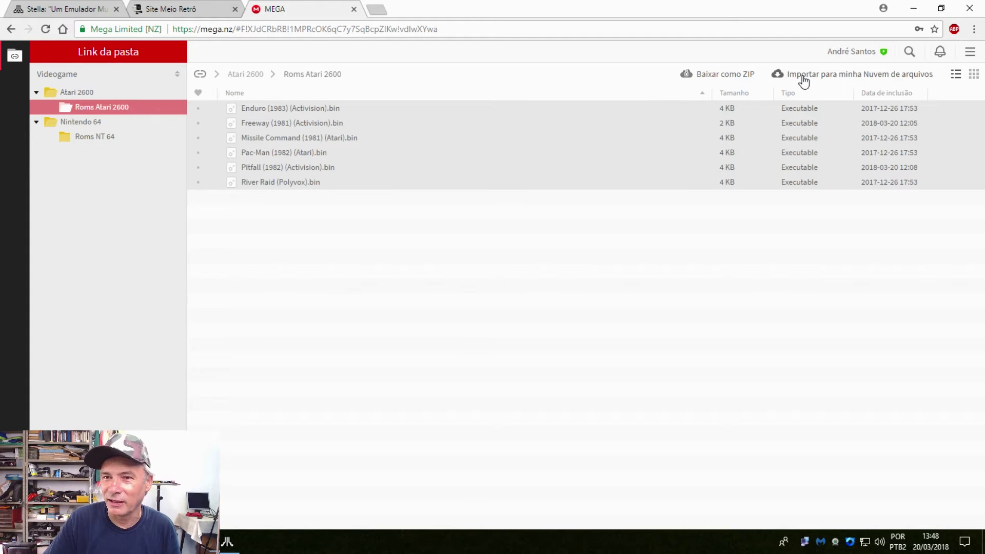
{"action": "left_click", "coordinate": [720, 74]}
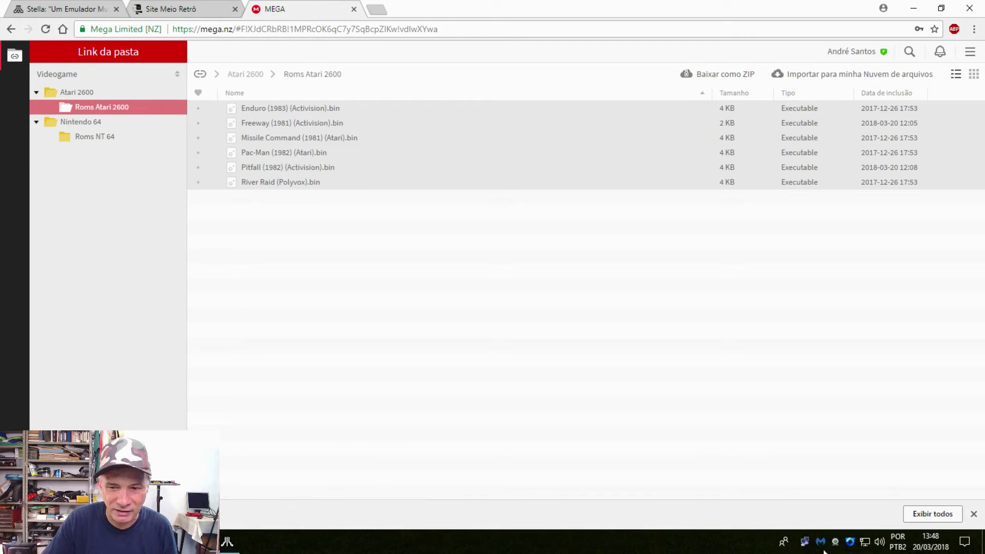
Remove the deleted Stella-5.1.1-windows.zip entry from the browser's downloads list and show Roms Atari 2600.zip in its folder
{"action": "left_click", "coordinate": [929, 513]}
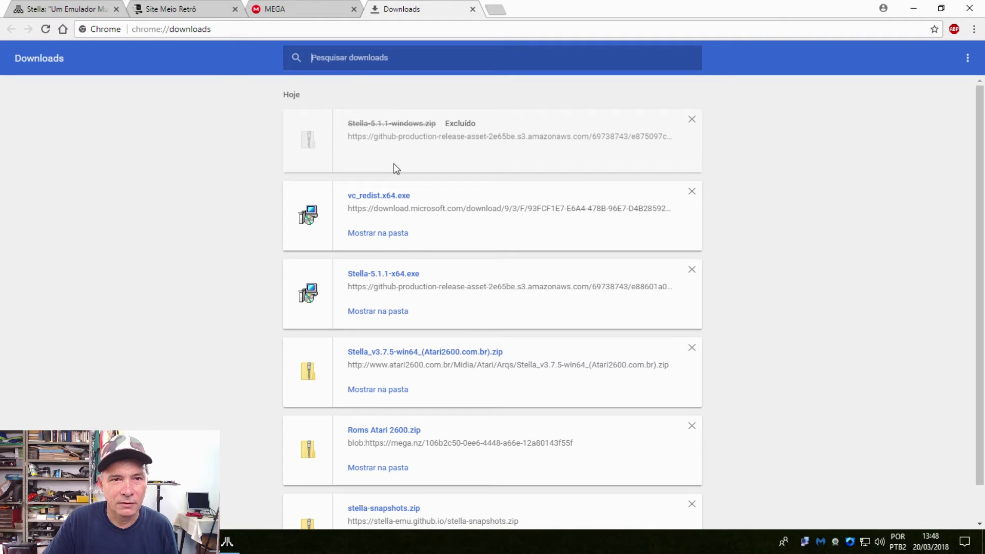
{"action": "left_click", "coordinate": [691, 120]}
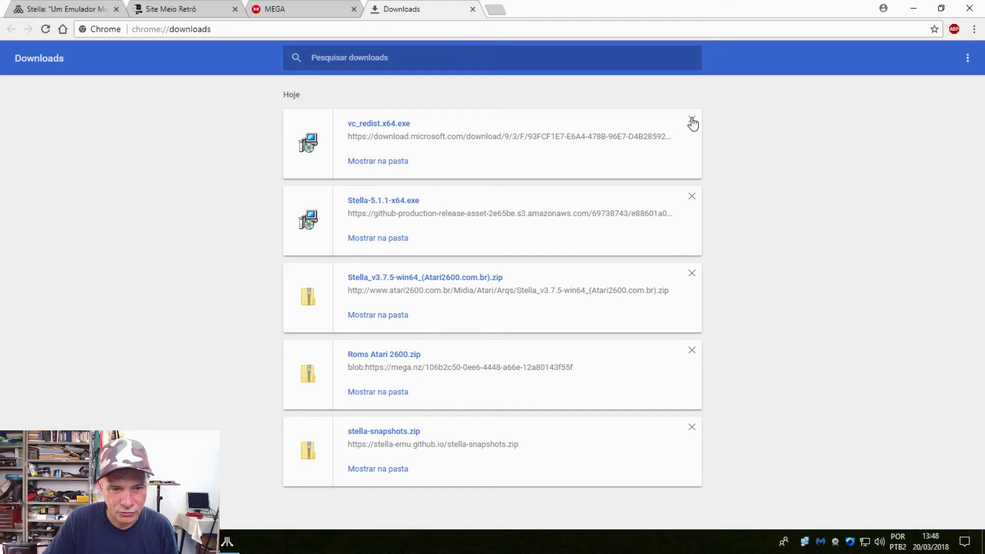
{"action": "left_click", "coordinate": [382, 393]}
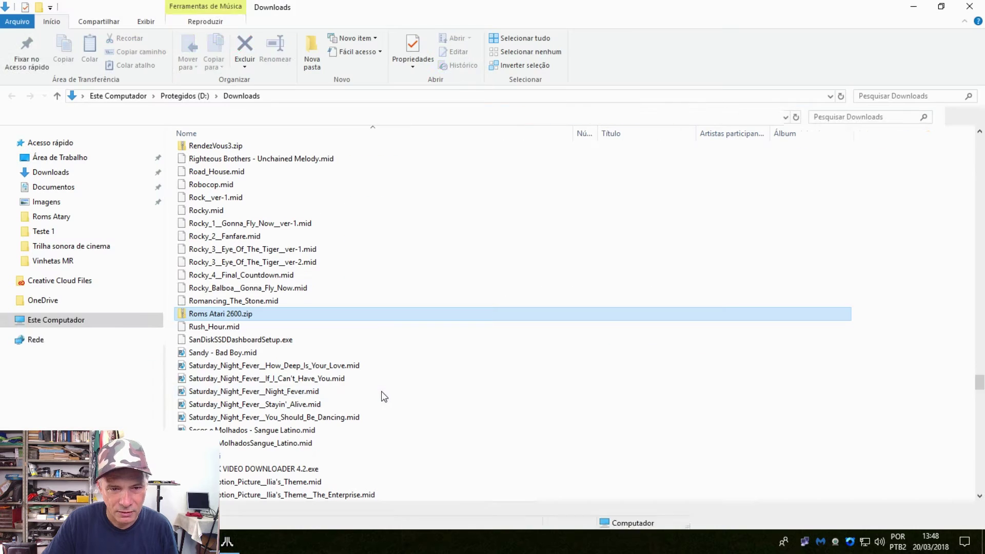
Transfer Roms Atari 2600.zip from Downloads into D:\Teste 10\Stella-5.1.1\64-bit\Rom
{"action": "right_click", "coordinate": [236, 316]}
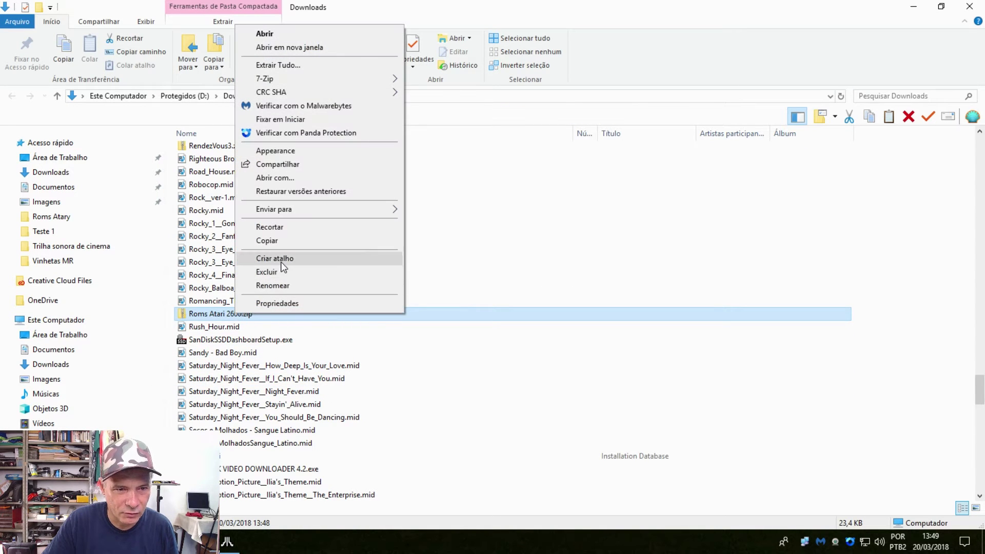
{"action": "left_click", "coordinate": [72, 346]}
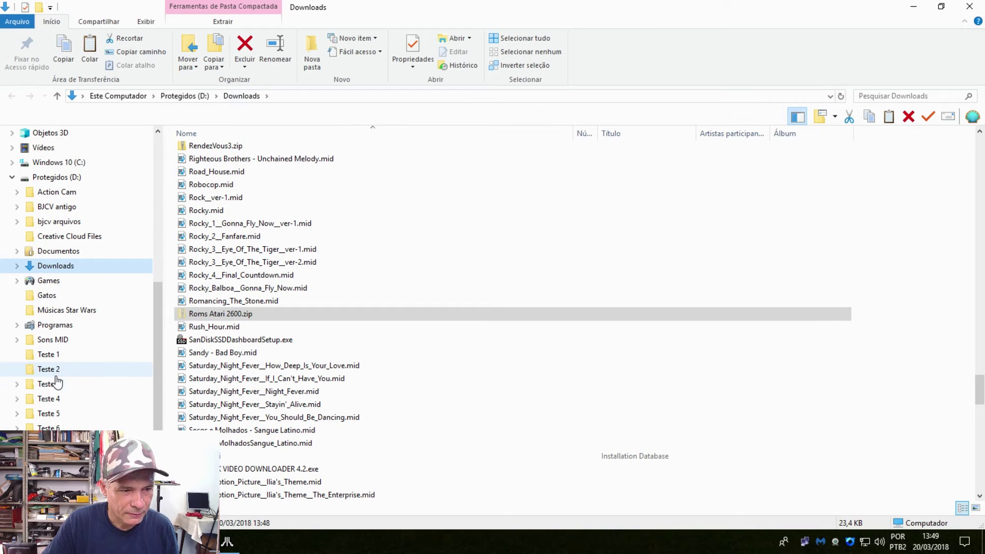
{"action": "left_click", "coordinate": [49, 486]}
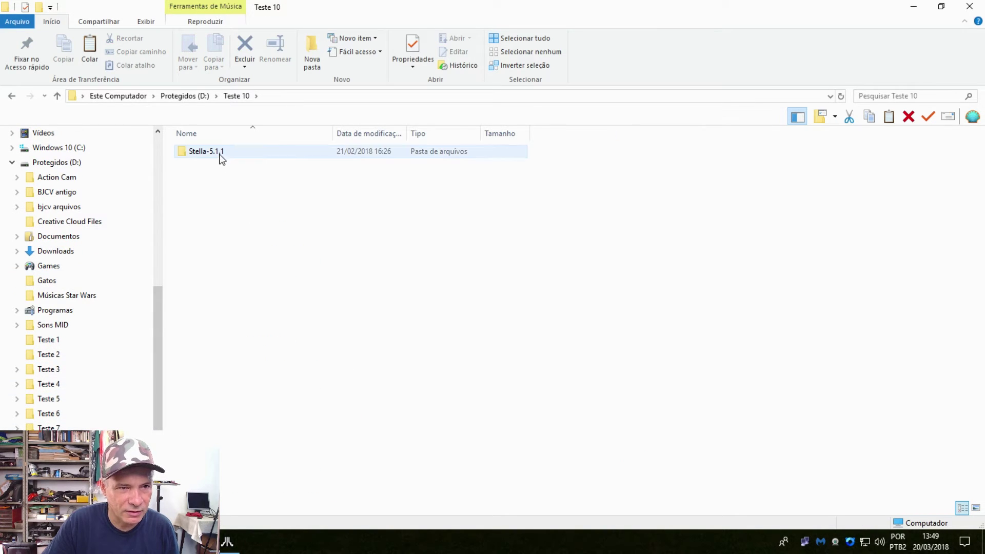
{"action": "double_click", "coordinate": [221, 152]}
{"action": "double_click", "coordinate": [213, 163]}
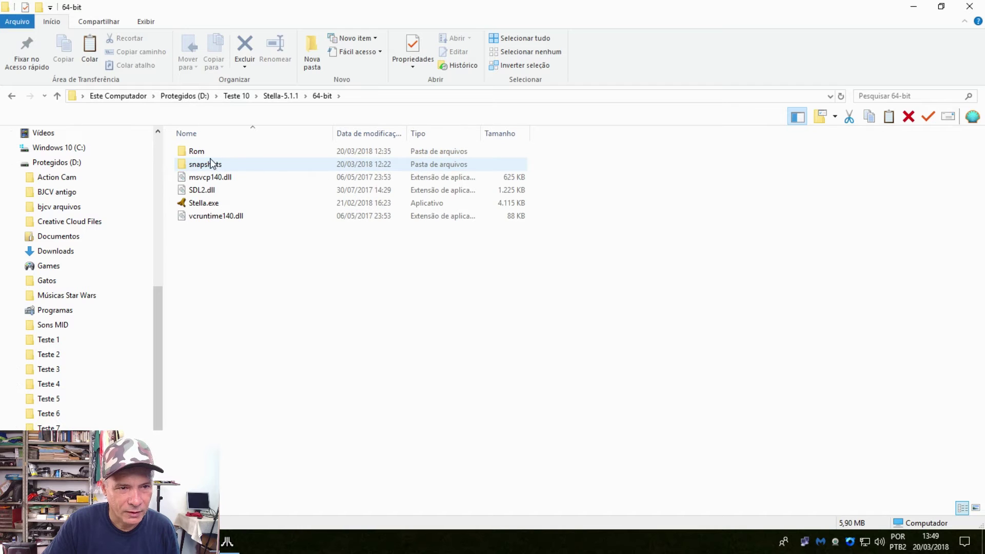
{"action": "left_click", "coordinate": [210, 154]}
{"action": "double_click", "coordinate": [209, 154]}
{"action": "right_click", "coordinate": [280, 256]}
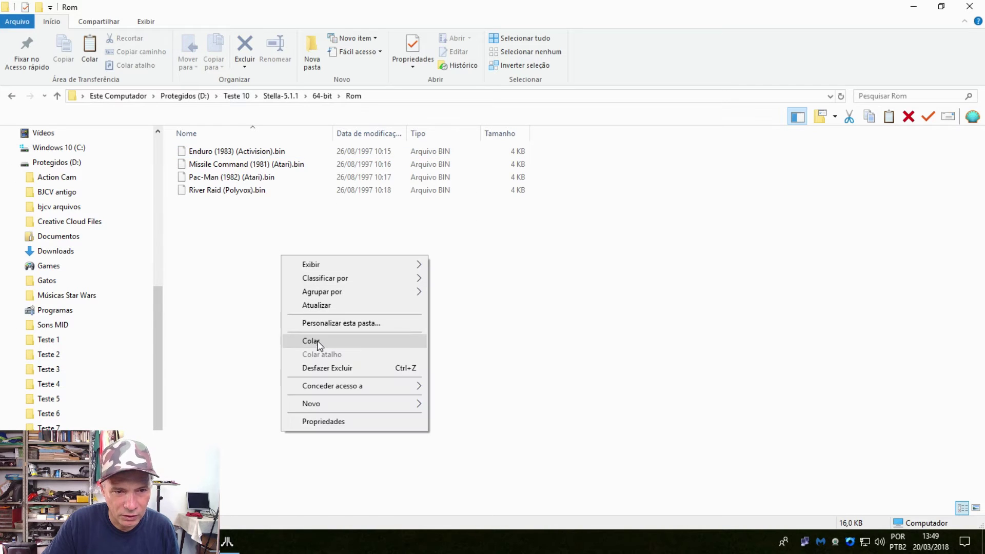
{"action": "left_click", "coordinate": [313, 341]}
Extract Roms Atari 2600.zip into the Rom folder with 7-Zip and delete the archive
{"action": "right_click", "coordinate": [250, 202]}
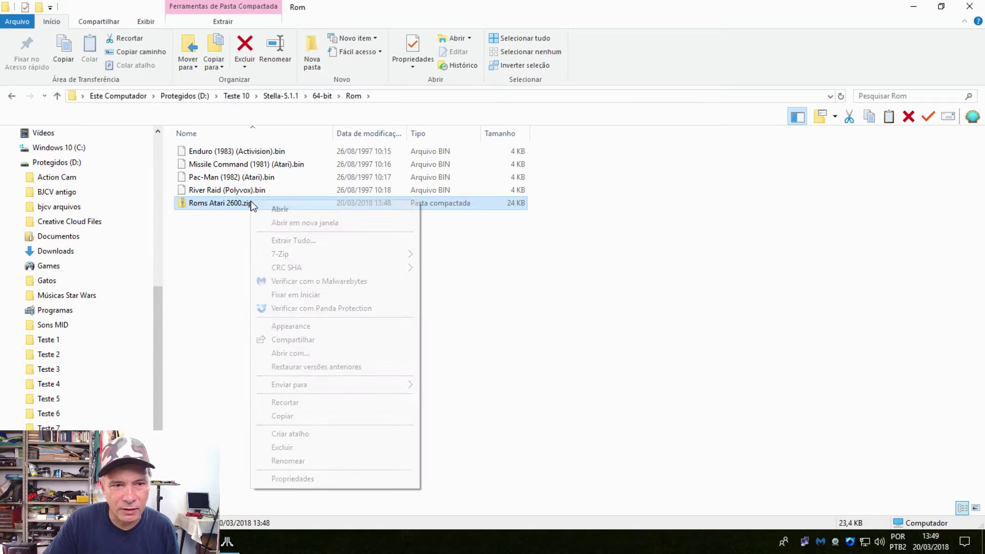
{"action": "mouse_move", "coordinate": [395, 259]}
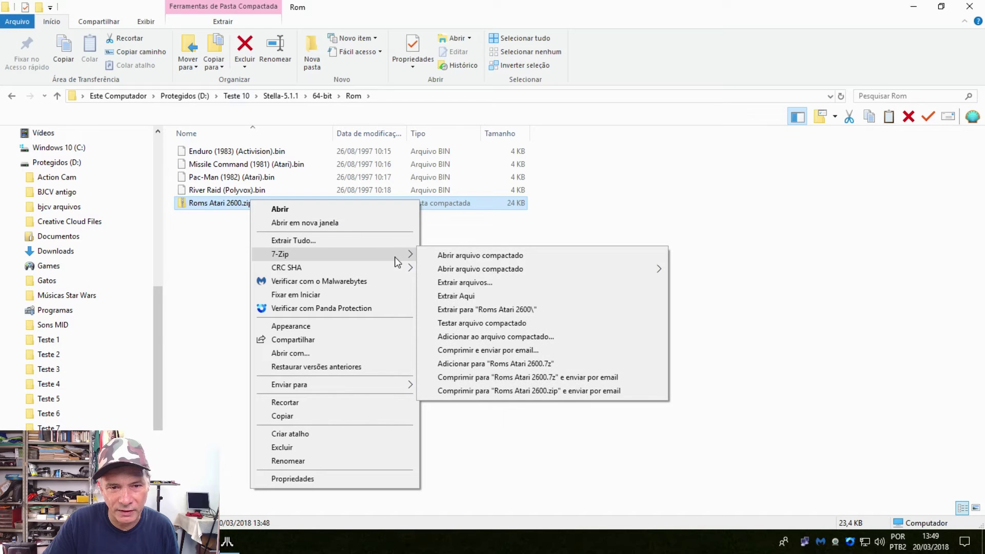
{"action": "left_click", "coordinate": [470, 297]}
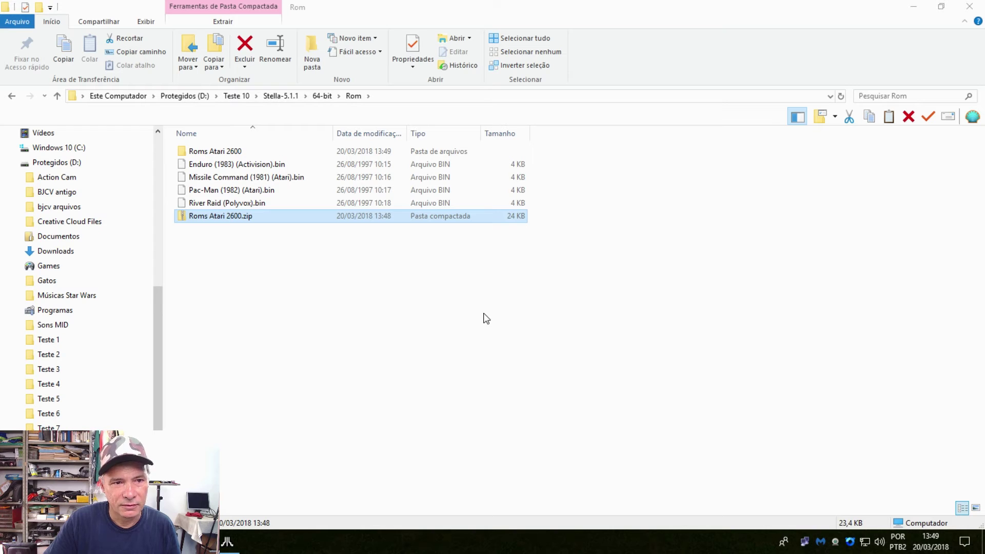
{"action": "key", "text": "Delete"}
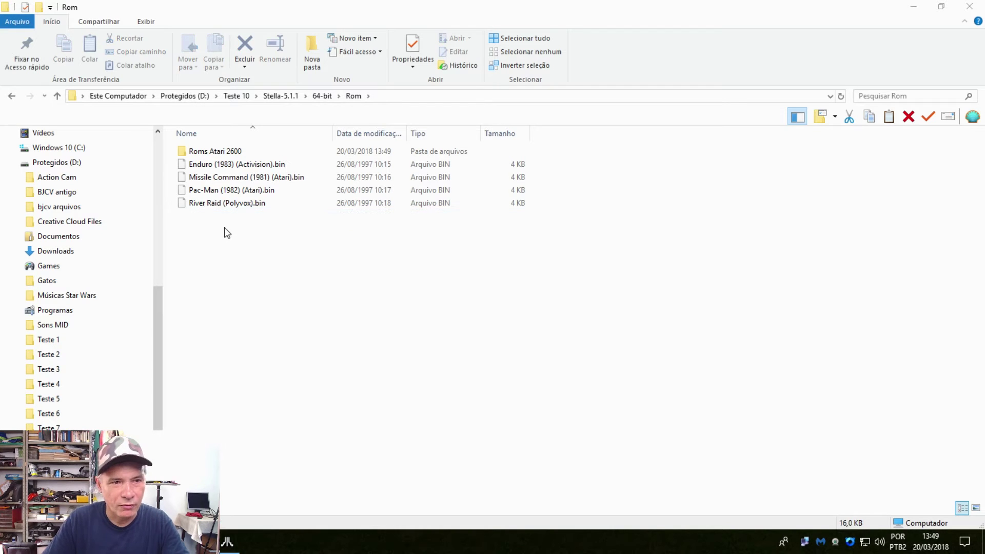
Move all ROM files from the extracted Roms Atari 2600 folder up into Rom, replacing duplicates, and delete the emptied folder
{"action": "left_click", "coordinate": [218, 154]}
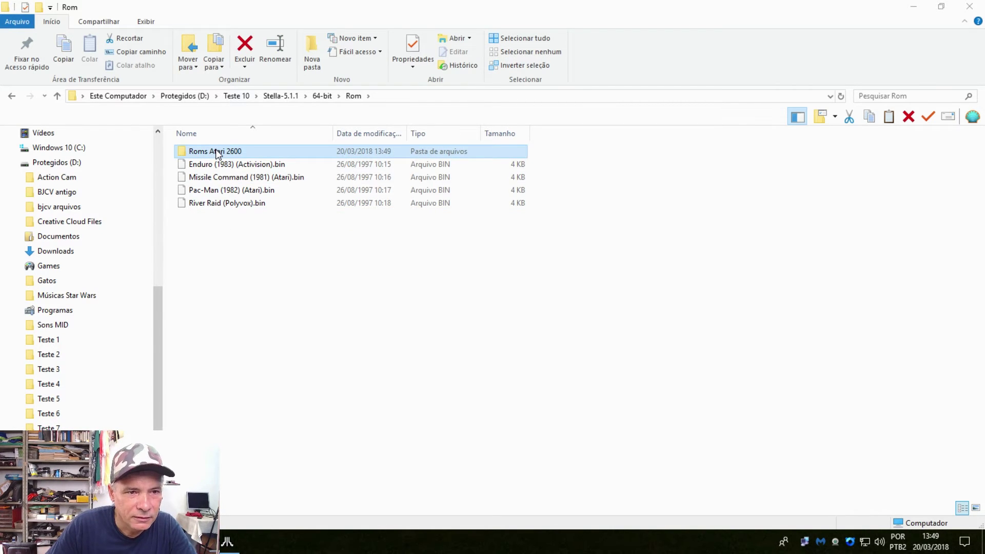
{"action": "double_click", "coordinate": [218, 153]}
{"action": "left_click_drag", "start_coordinate": [212, 239], "coordinate": [199, 139]}
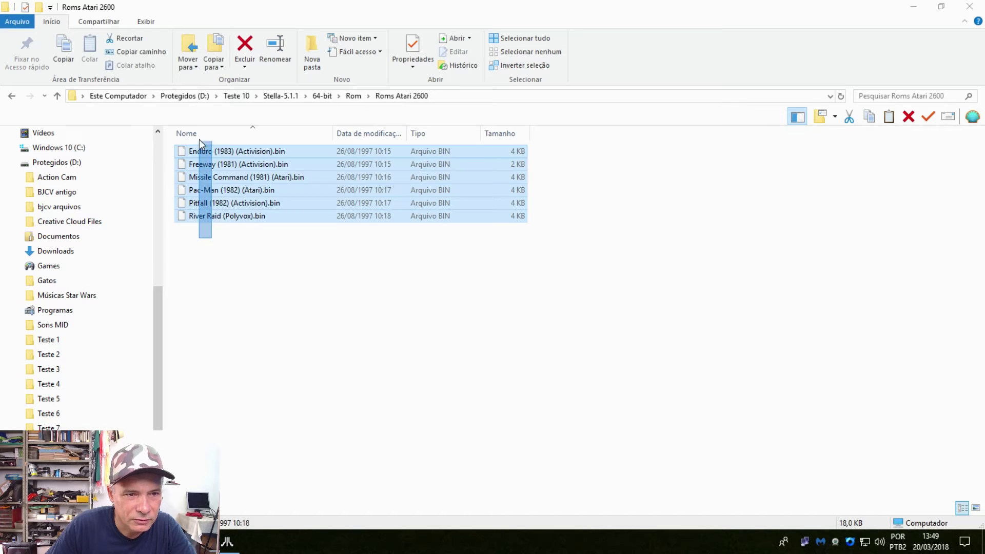
{"action": "right_click", "coordinate": [213, 167]}
{"action": "left_click", "coordinate": [246, 265]}
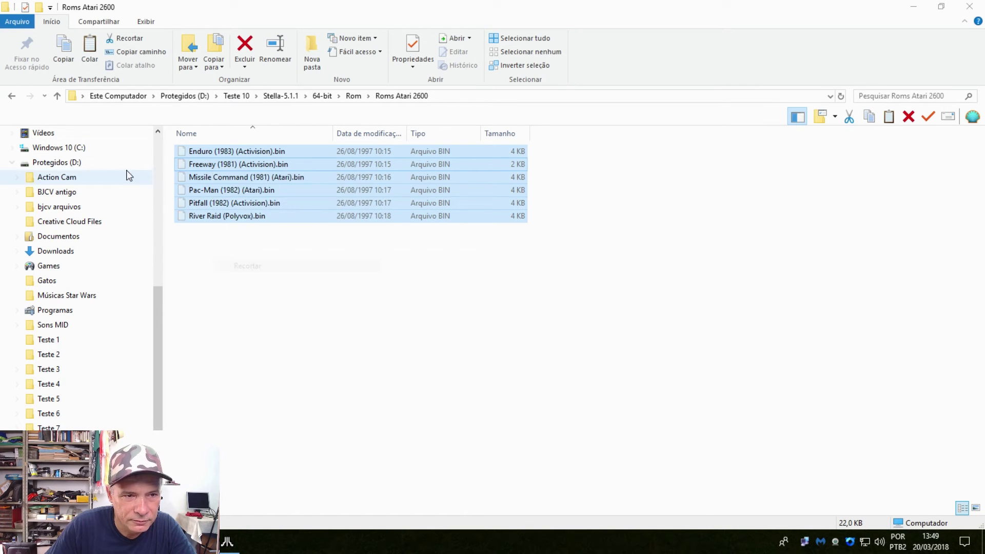
{"action": "left_click", "coordinate": [57, 96]}
{"action": "right_click", "coordinate": [232, 260]}
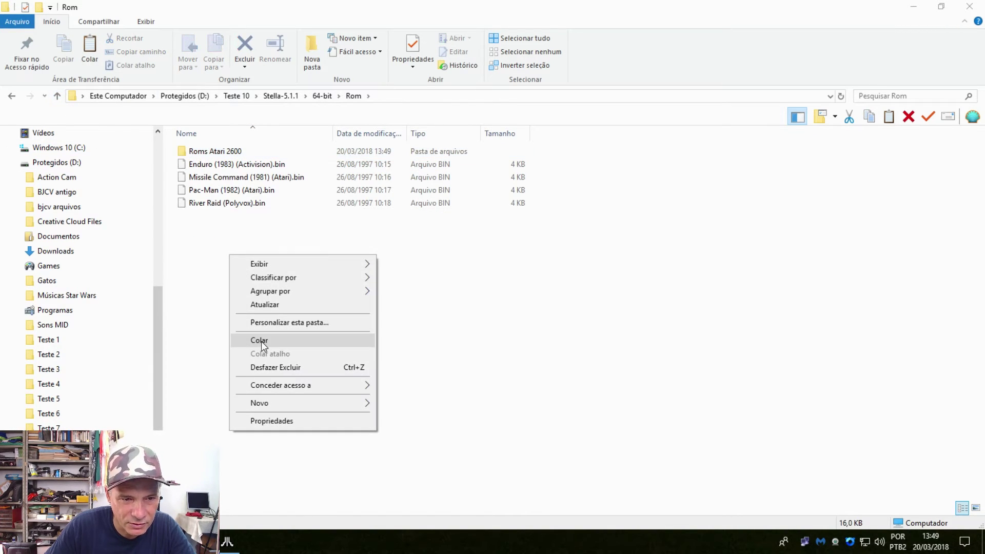
{"action": "left_click", "coordinate": [261, 341]}
{"action": "left_click", "coordinate": [430, 171]}
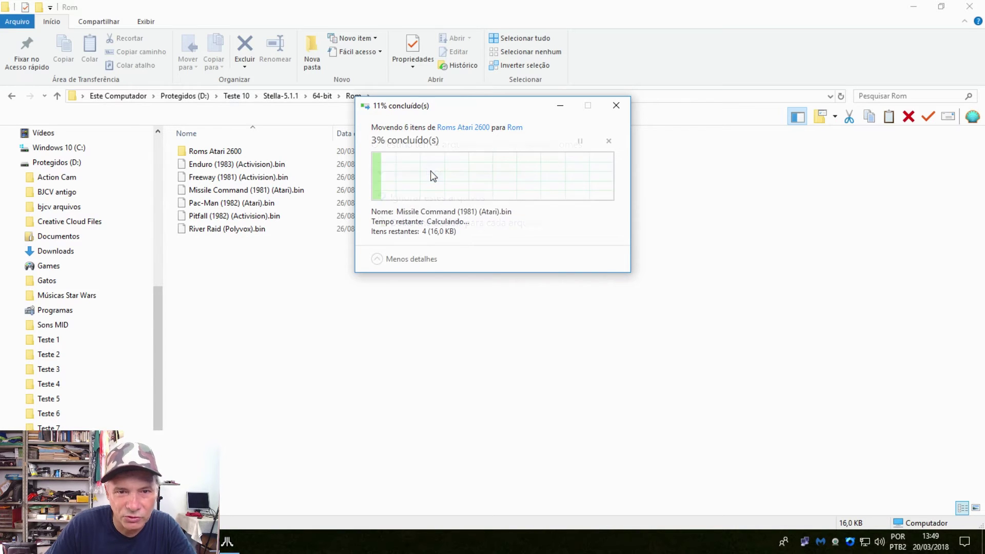
{"action": "left_click", "coordinate": [230, 151]}
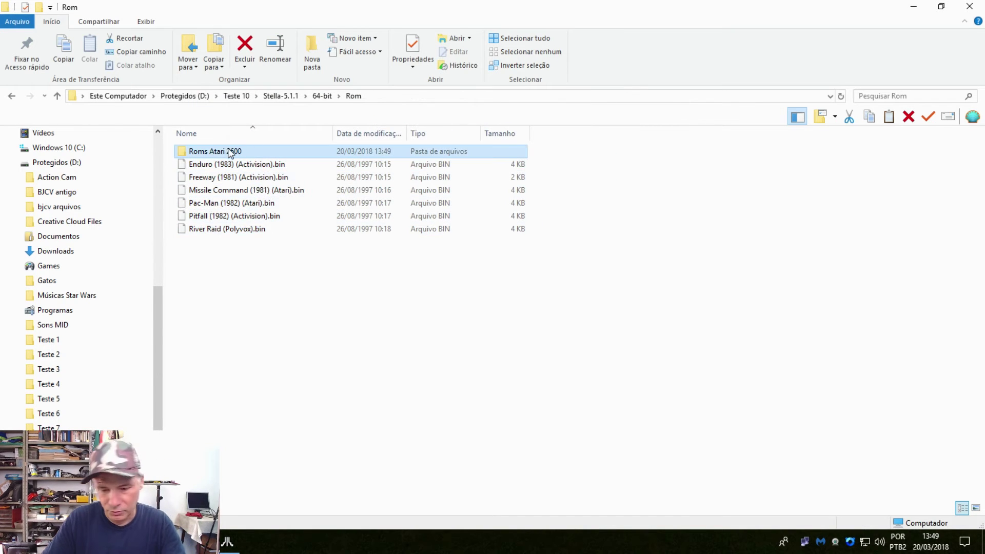
{"action": "key", "text": "Delete"}
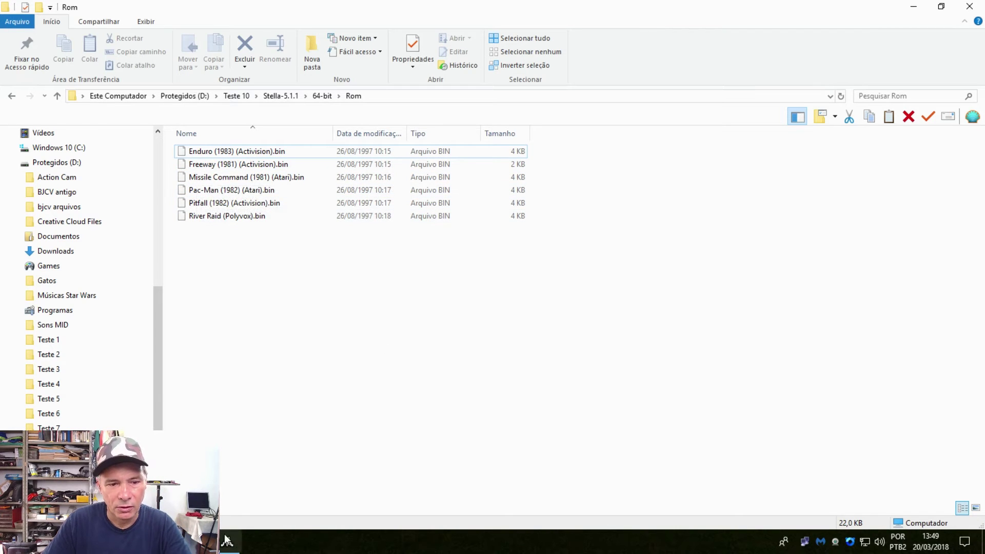
Switch to Stella and refresh the ROM list by going up to 64-bit and reopening the Rom folder
{"action": "left_click", "coordinate": [228, 541]}
{"action": "left_click", "coordinate": [240, 118]}
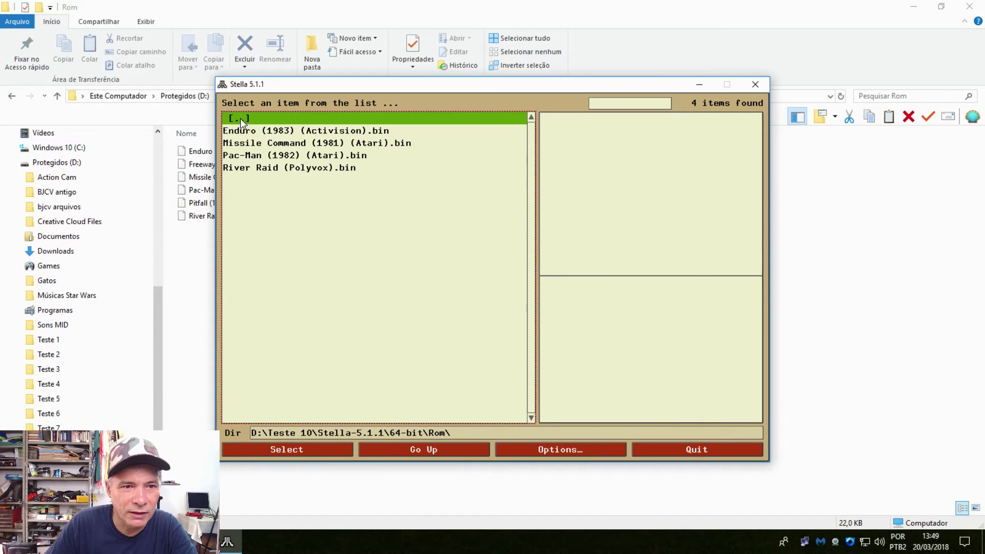
{"action": "double_click", "coordinate": [241, 118]}
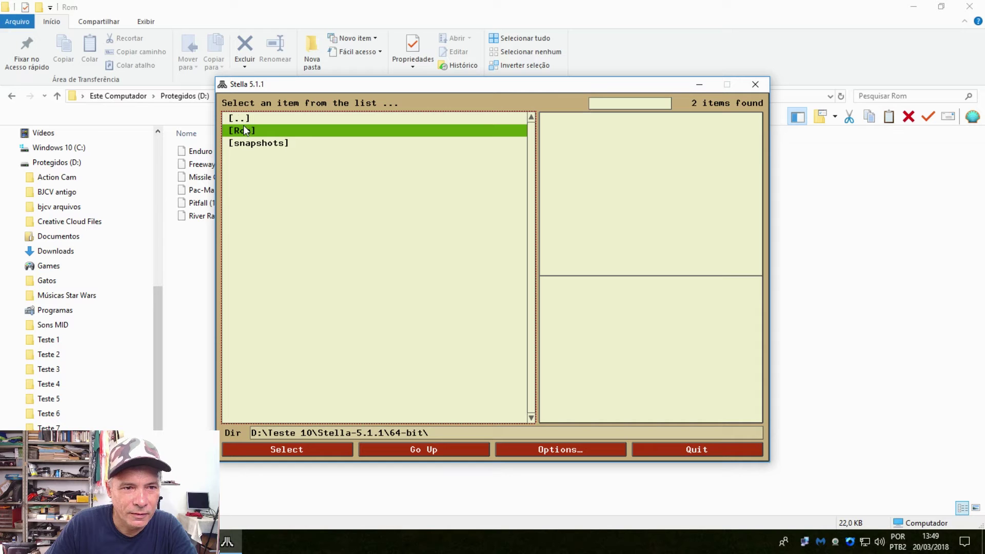
{"action": "double_click", "coordinate": [245, 133]}
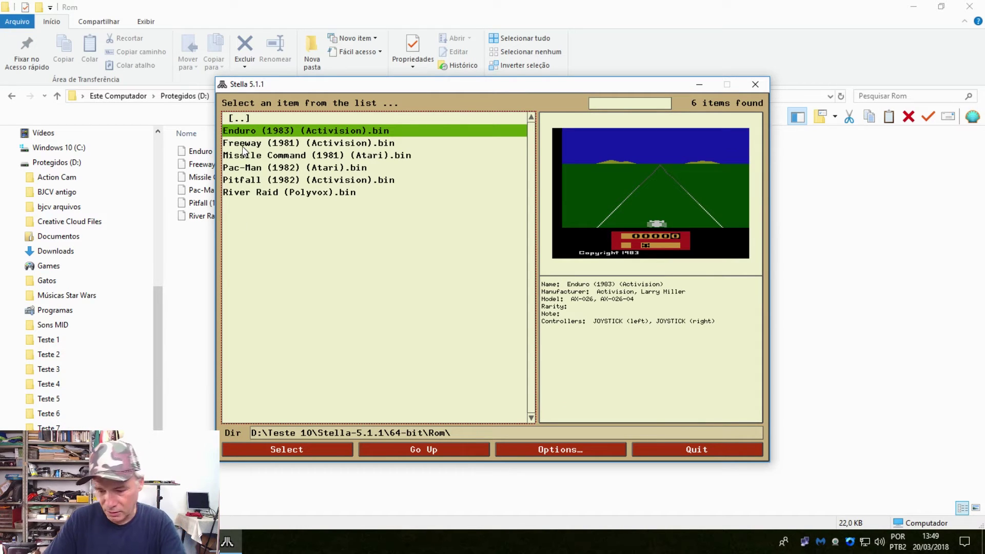
Preview the snapshots and details of the listed games from Freeway through River Raid
{"action": "left_click", "coordinate": [351, 144]}
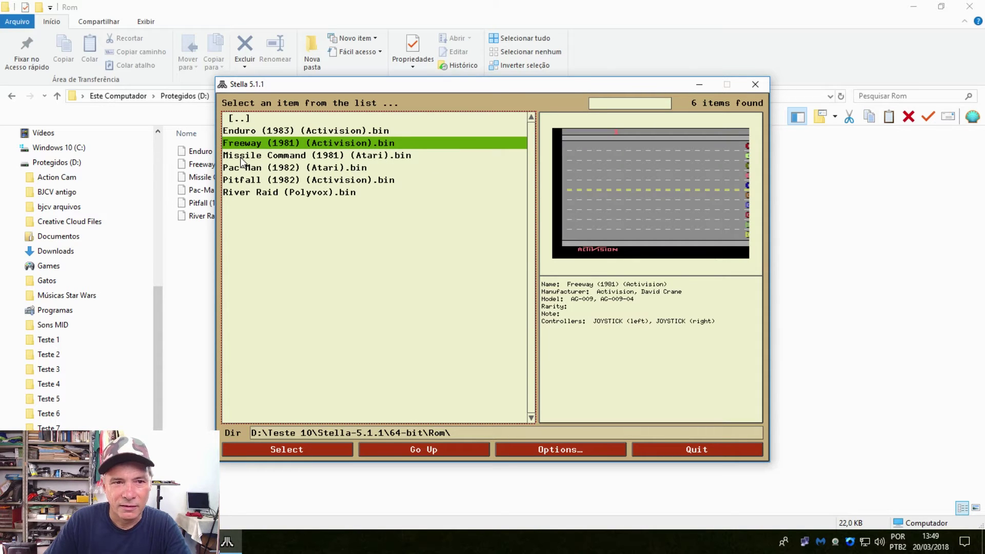
{"action": "key", "text": "Down"}
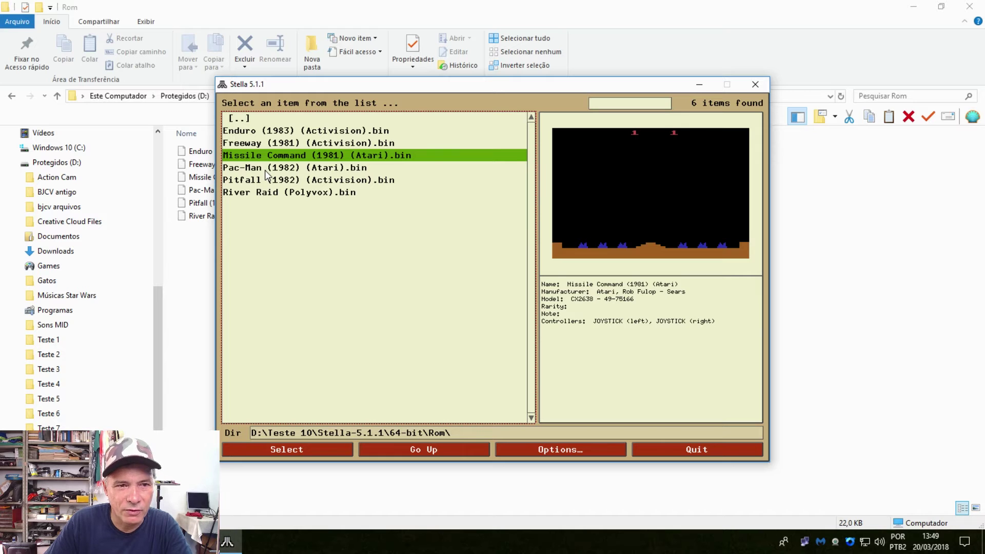
{"action": "key", "text": "Down"}
{"action": "key", "text": "Down"}
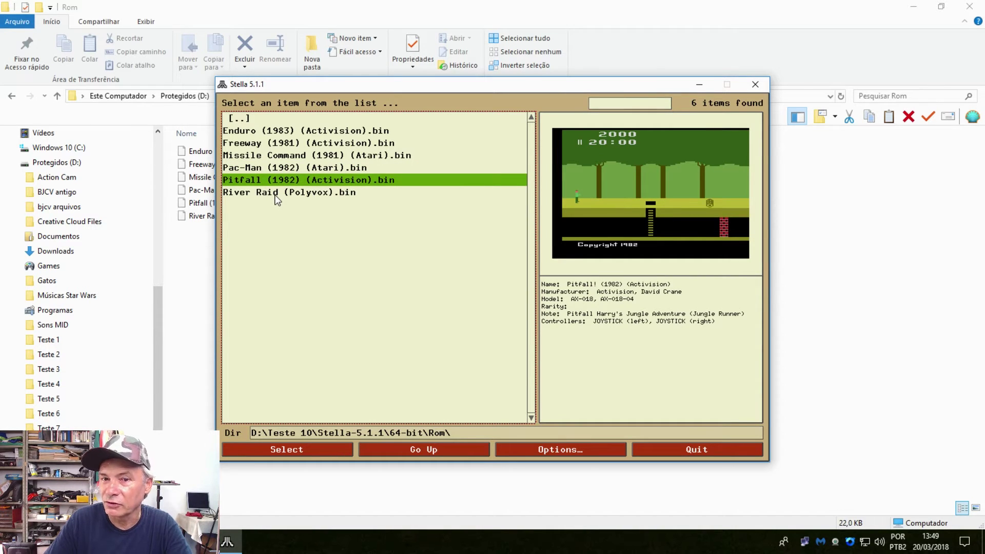
{"action": "key", "text": "Down"}
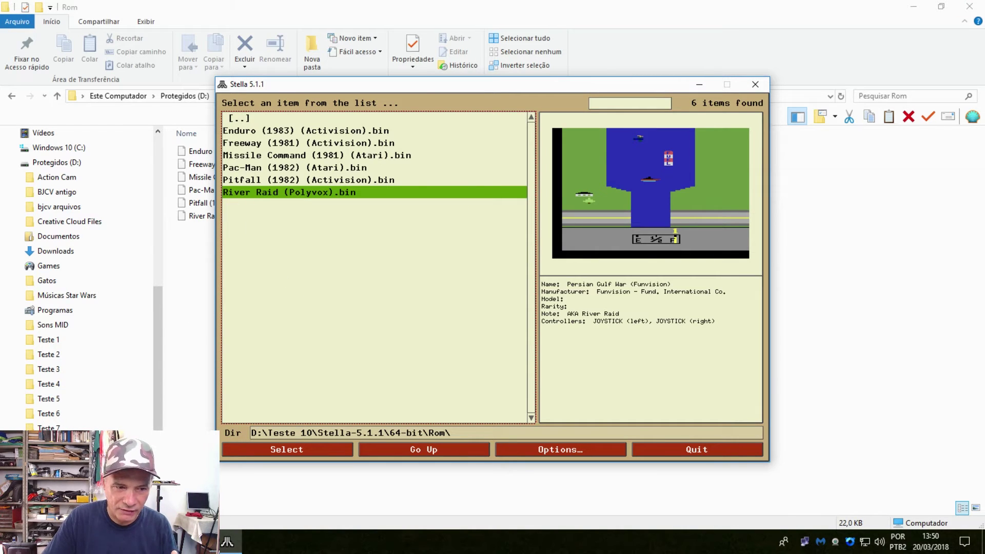
Switch to Chrome, close the Downloads tab, review the Stella downloads page, and close the MEGA tab
{"action": "key", "text": "alt+Tab"}
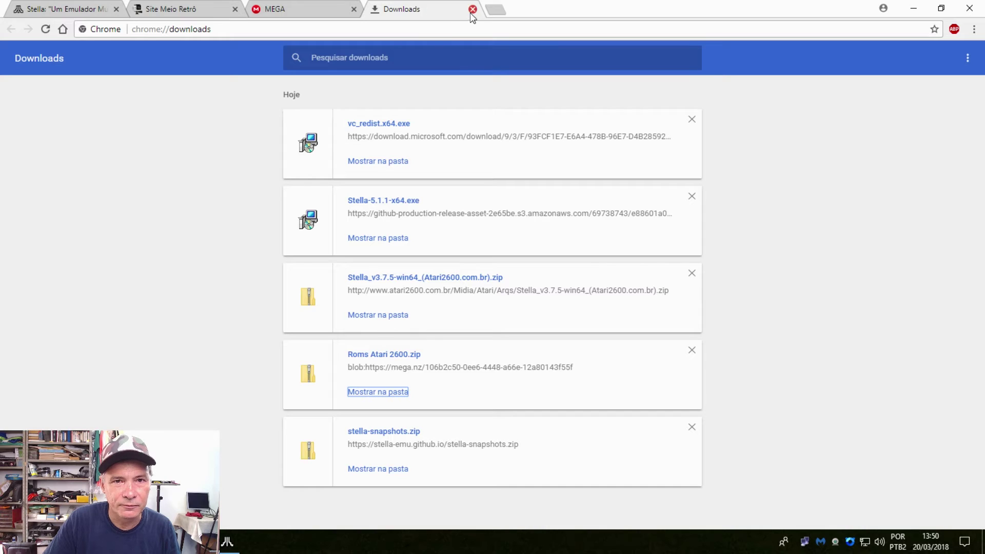
{"action": "middle_click", "coordinate": [387, 11]}
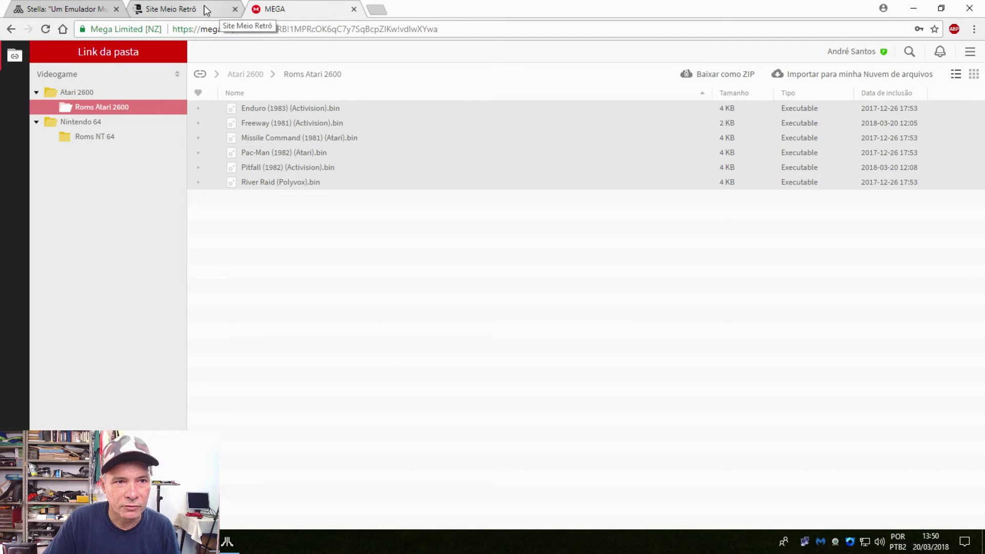
{"action": "left_click", "coordinate": [66, 9]}
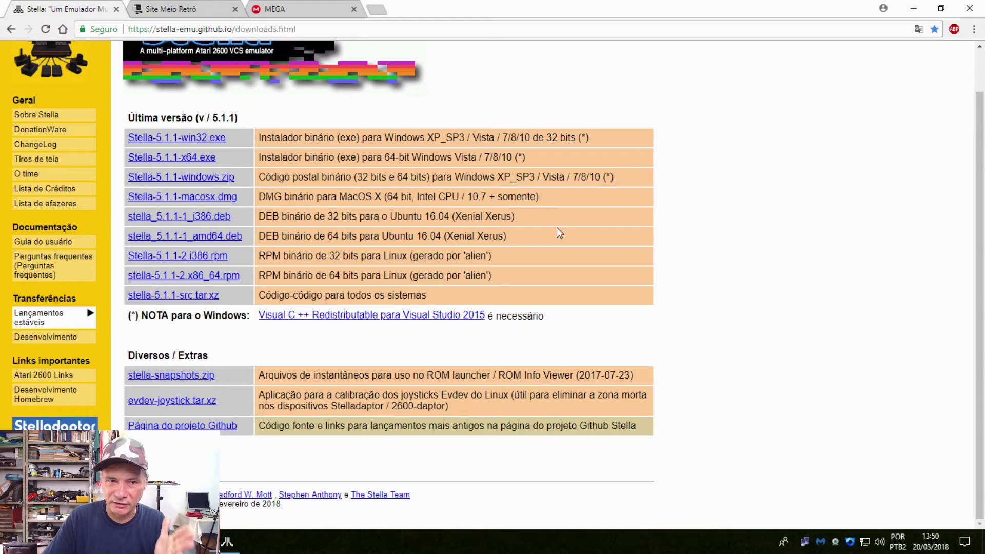
{"action": "left_click_drag", "start_coordinate": [980, 112], "coordinate": [982, 69]}
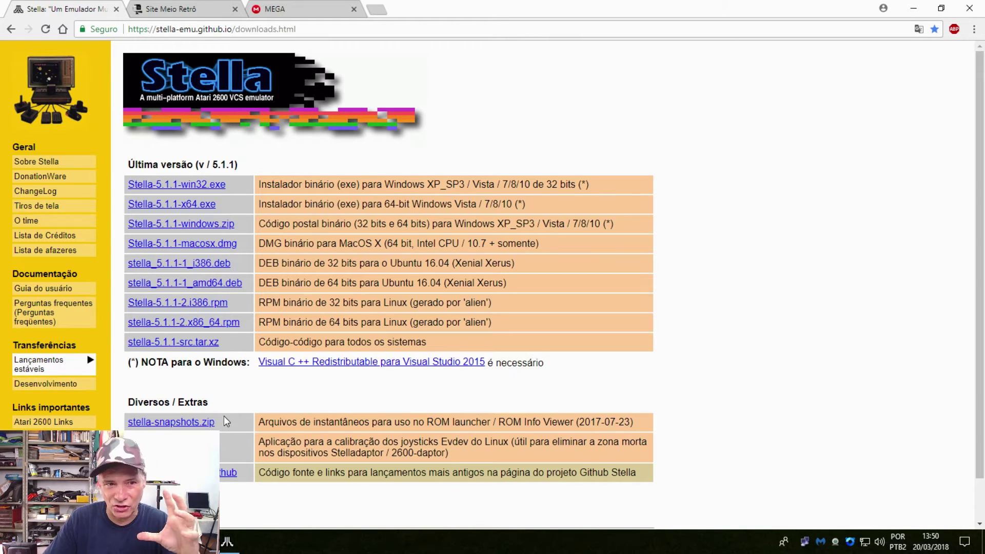
{"action": "left_click", "coordinate": [281, 10]}
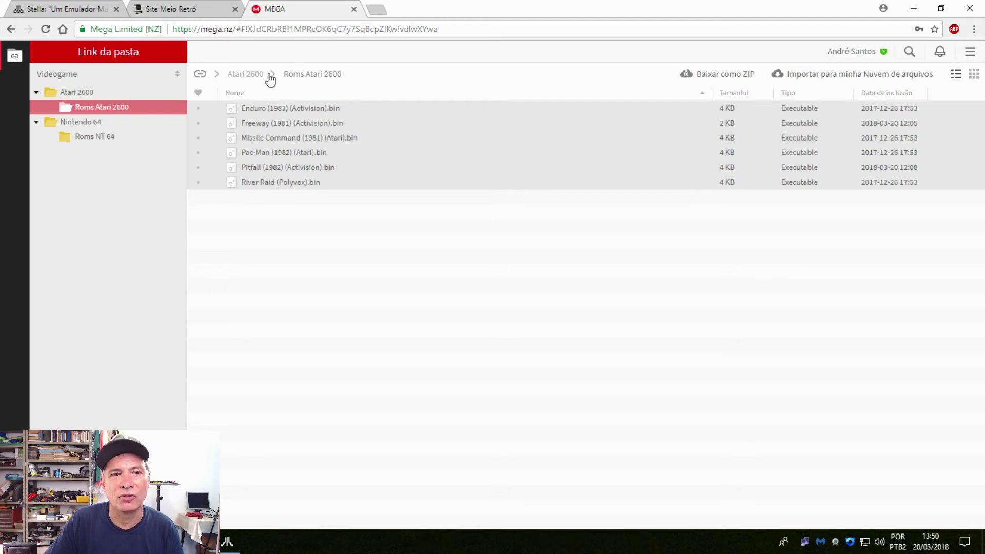
{"action": "left_click", "coordinate": [354, 10]}
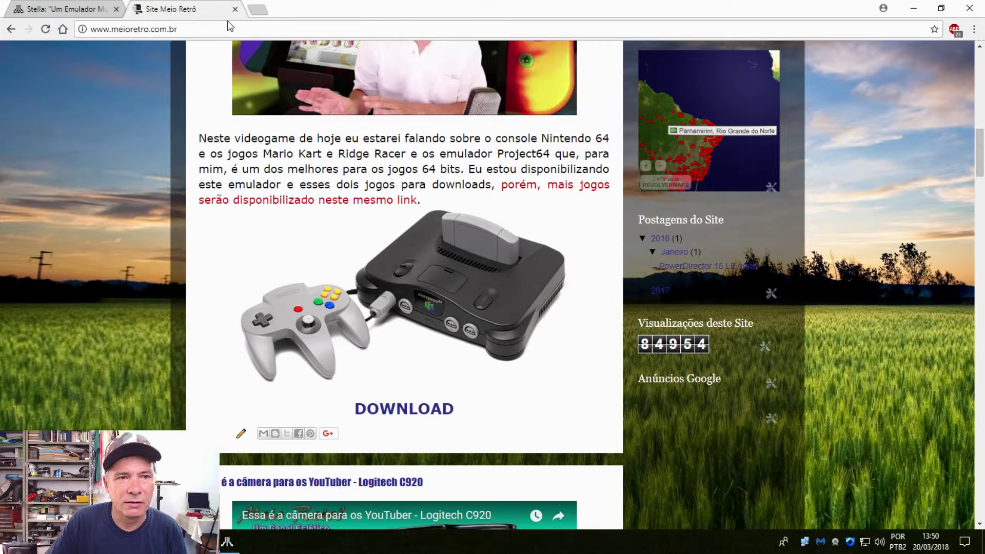
Close the Site Meio Retrô tab, the remaining browser window and the Rom folder window
{"action": "scroll", "coordinate": [402, 266], "scroll_direction": "up", "scroll_amount": 12}
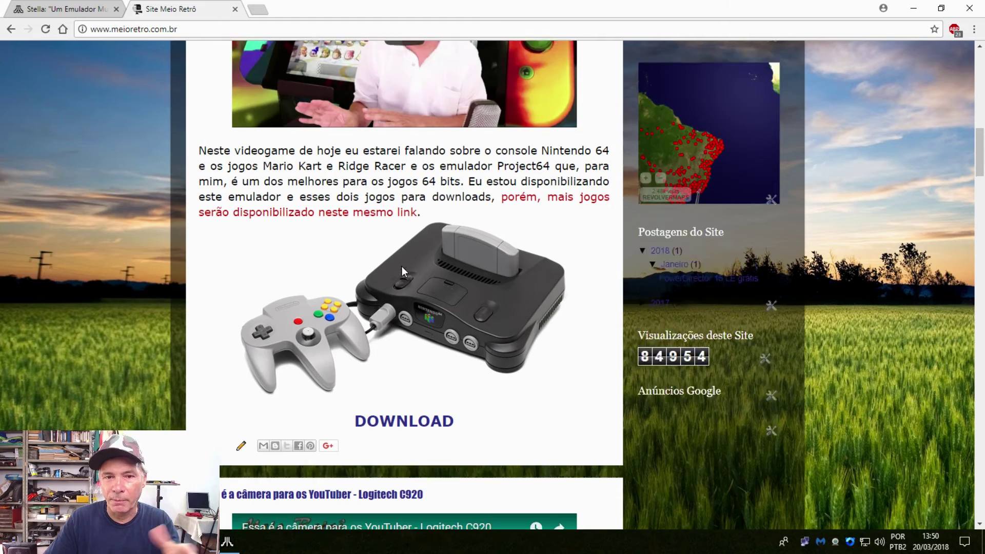
{"action": "scroll", "coordinate": [403, 270], "scroll_direction": "up", "scroll_amount": 3}
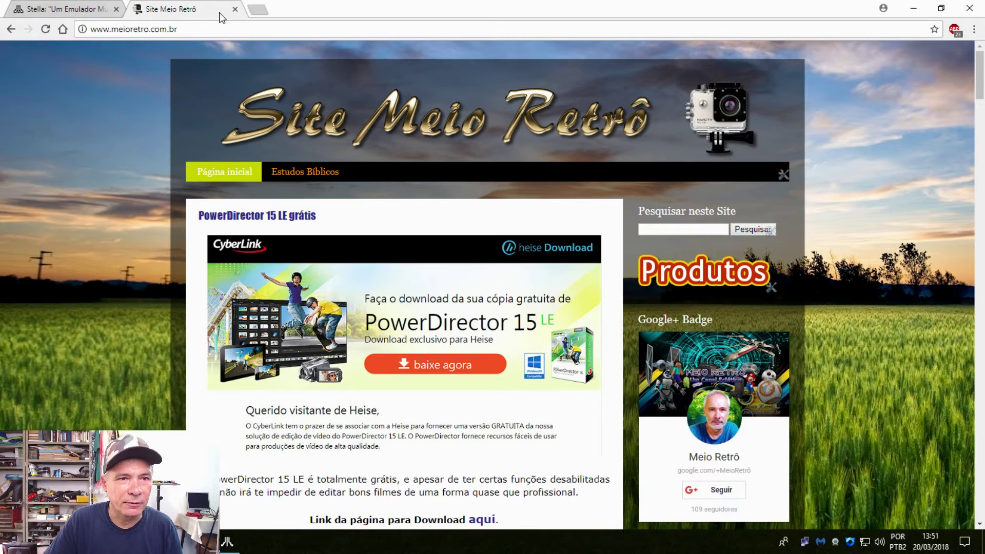
{"action": "left_click", "coordinate": [235, 9]}
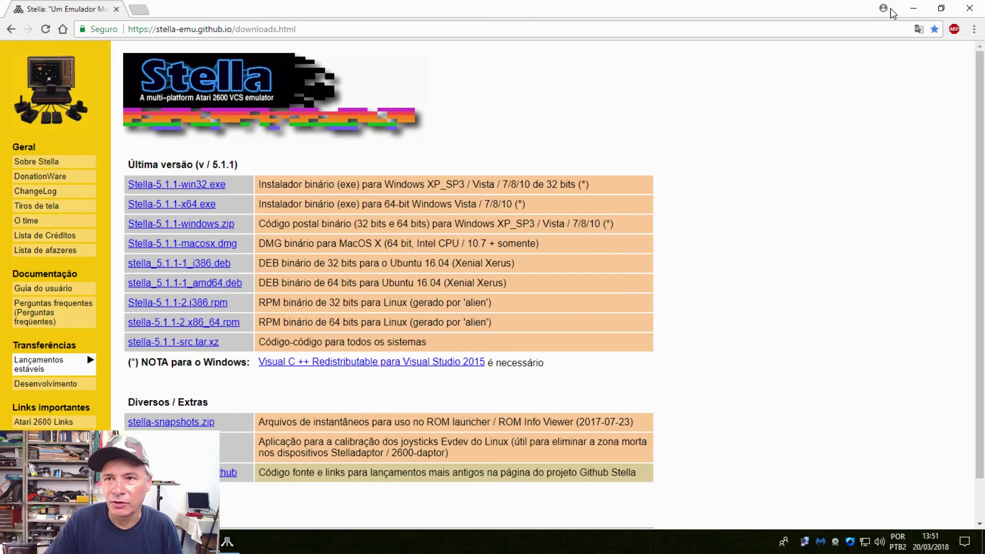
{"action": "left_click", "coordinate": [968, 9]}
{"action": "left_click", "coordinate": [964, 9]}
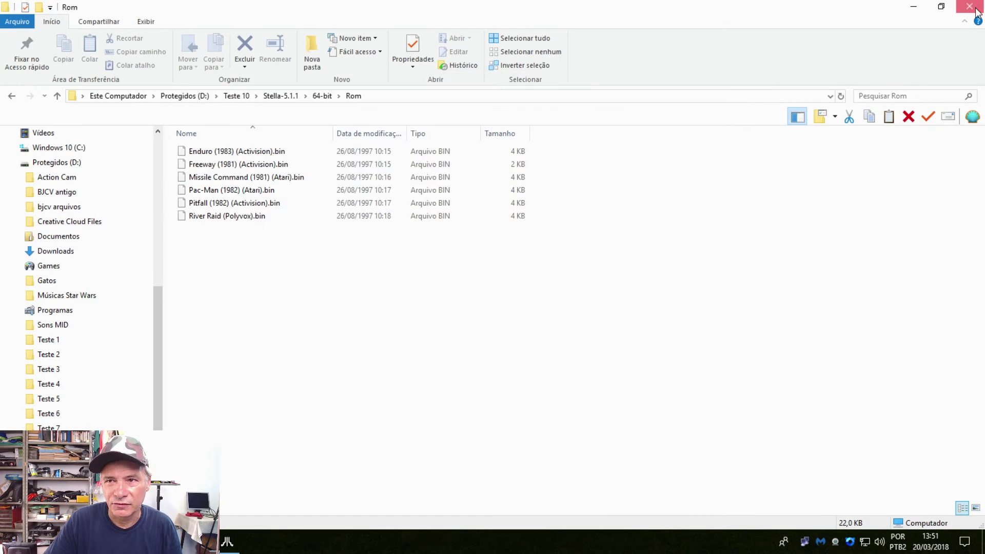
{"action": "left_click", "coordinate": [974, 8]}
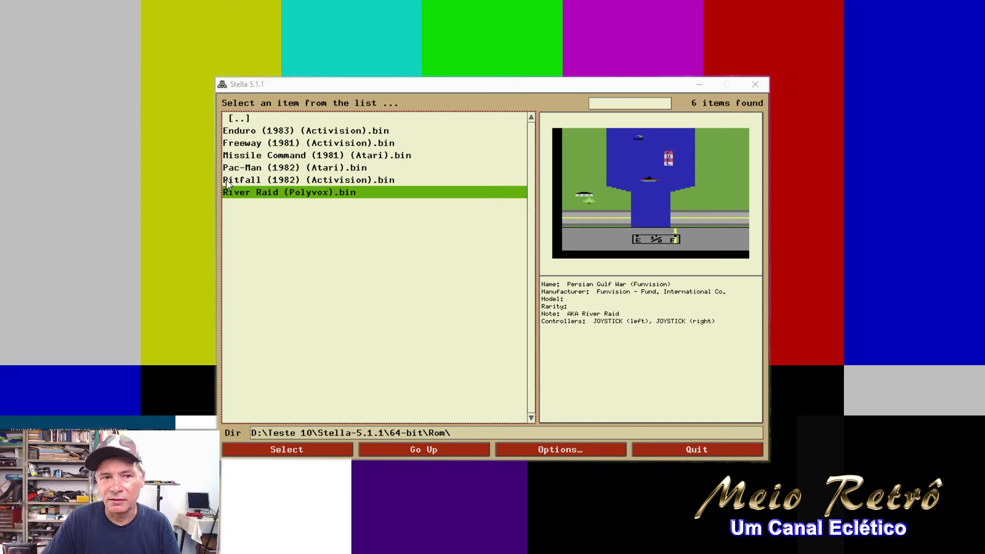
Select Enduro (1983) in Stella's list and open the snapshot save directory selection from the snapshot settings
{"action": "left_click", "coordinate": [256, 134]}
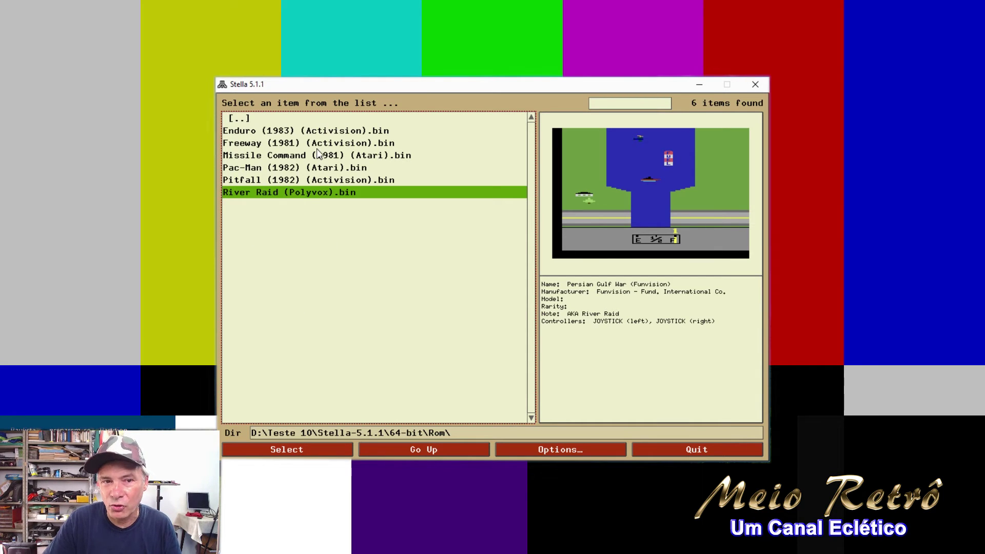
{"action": "left_click", "coordinate": [316, 132]}
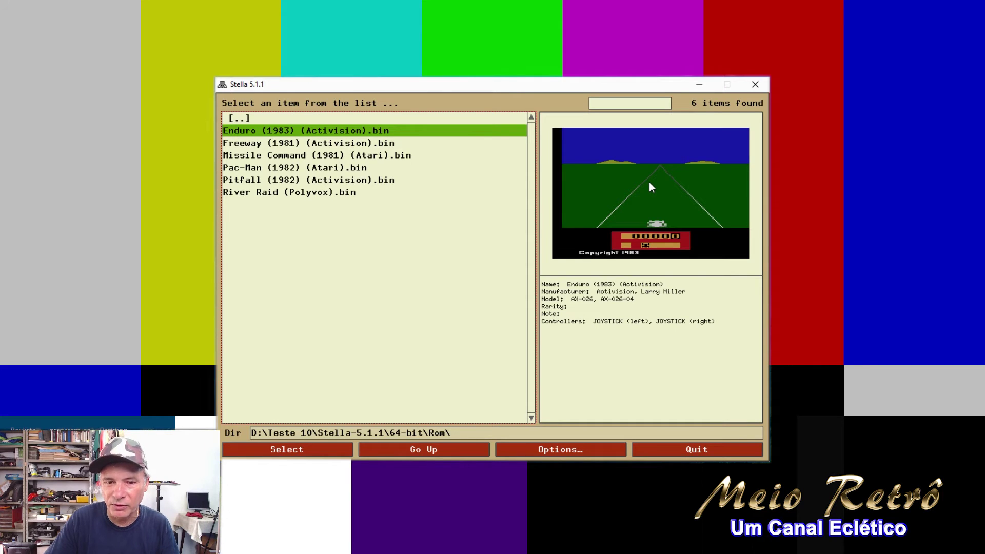
{"action": "left_click", "coordinate": [559, 450]}
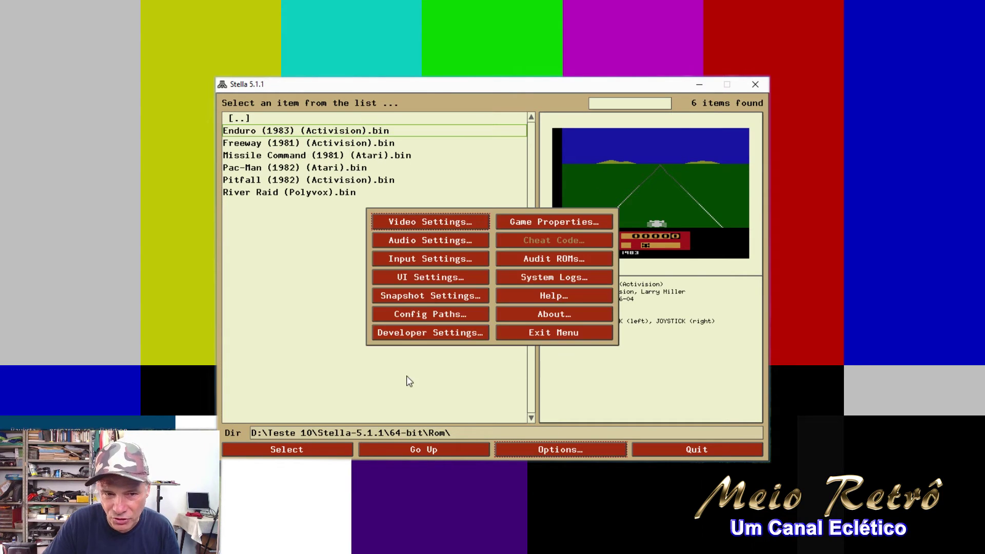
{"action": "left_click", "coordinate": [442, 294]}
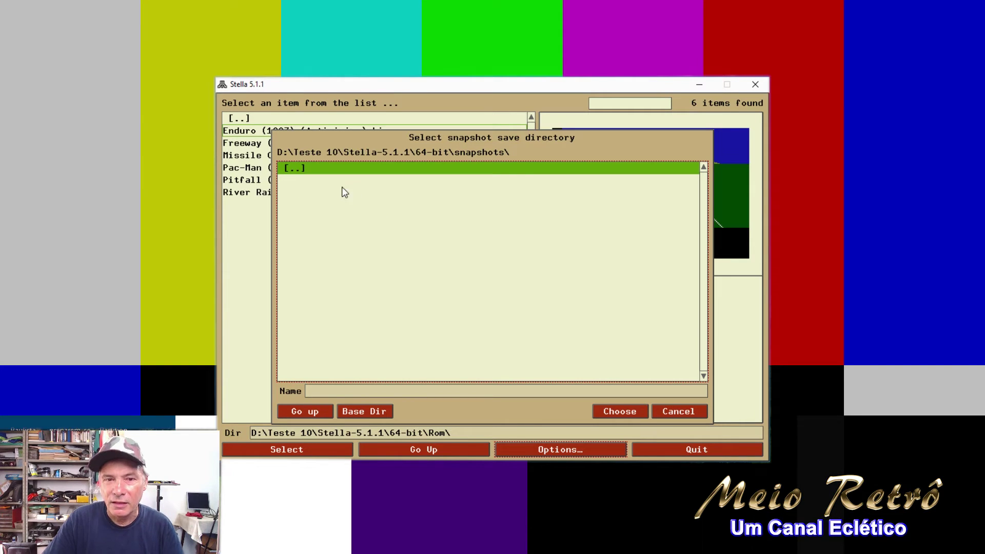
Set the snapshot save path to D:\Teste 10\Stella-5.1.1\64-bit\snapshots, browsing there from the drive list, and accept the settings
{"action": "double_click", "coordinate": [294, 172]}
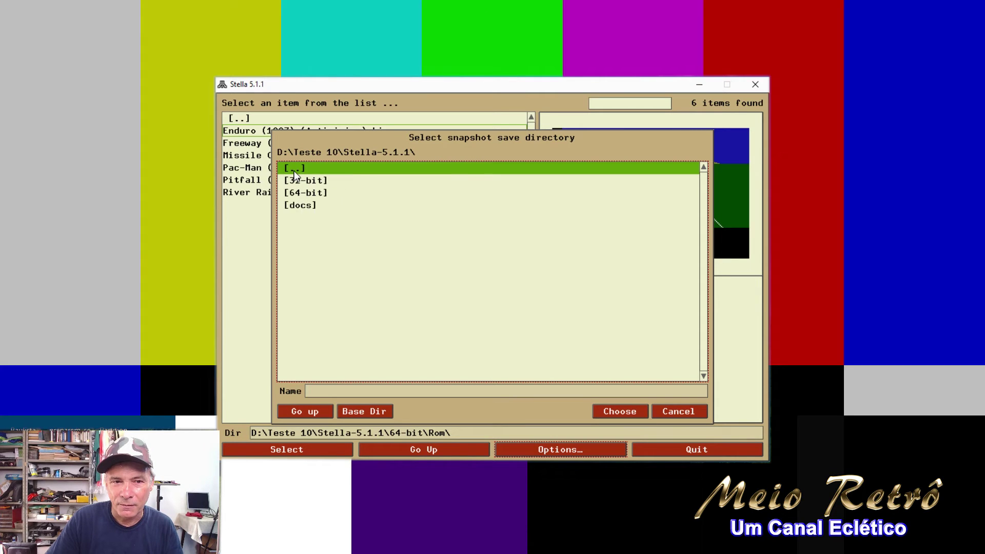
{"action": "double_click", "coordinate": [294, 171]}
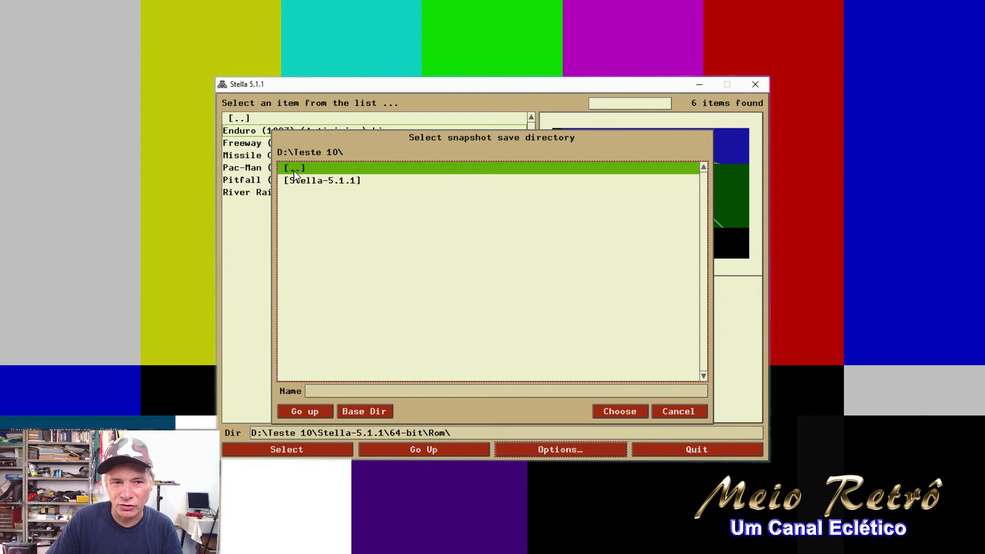
{"action": "double_click", "coordinate": [294, 172]}
{"action": "double_click", "coordinate": [295, 181]}
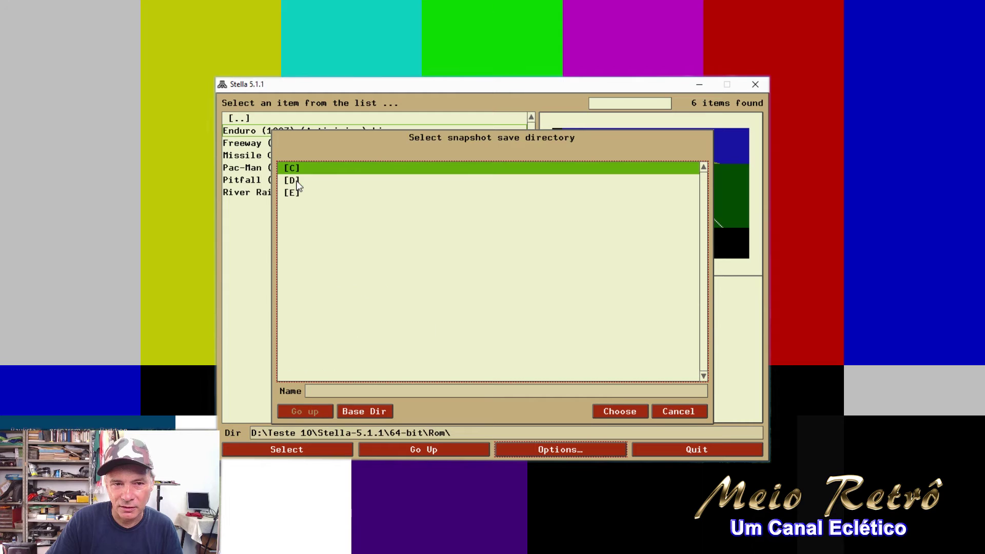
{"action": "double_click", "coordinate": [295, 181]}
{"action": "double_click", "coordinate": [314, 353]}
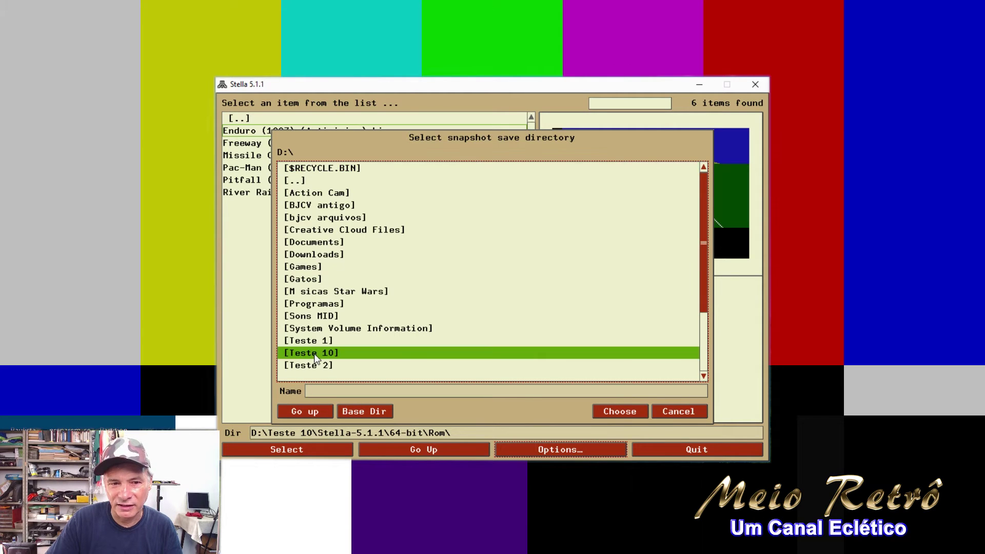
{"action": "double_click", "coordinate": [311, 181]}
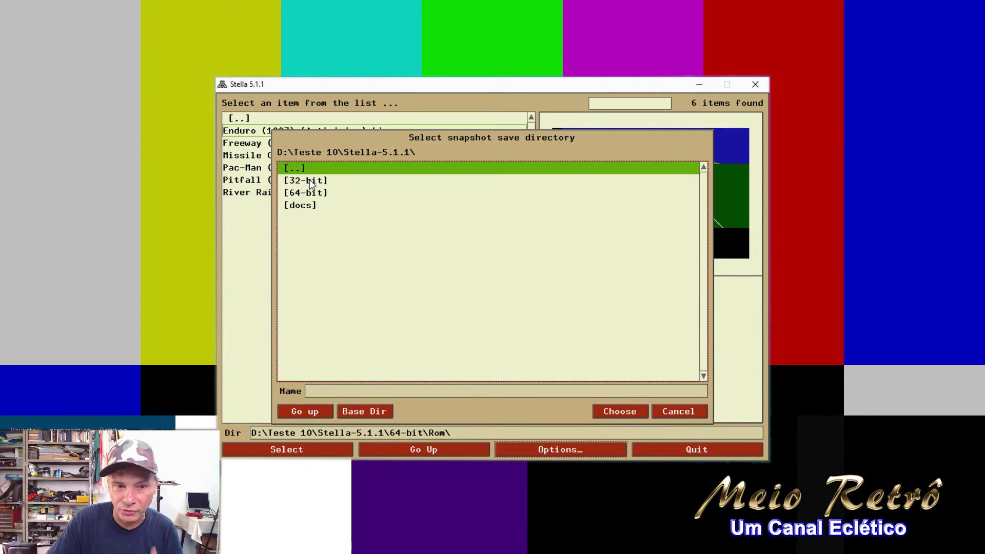
{"action": "double_click", "coordinate": [309, 193]}
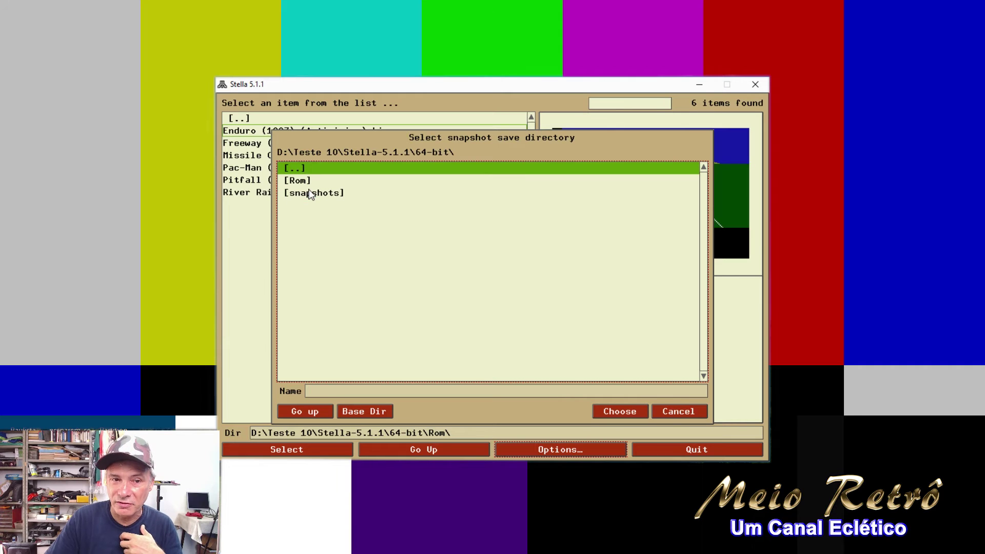
{"action": "double_click", "coordinate": [318, 197]}
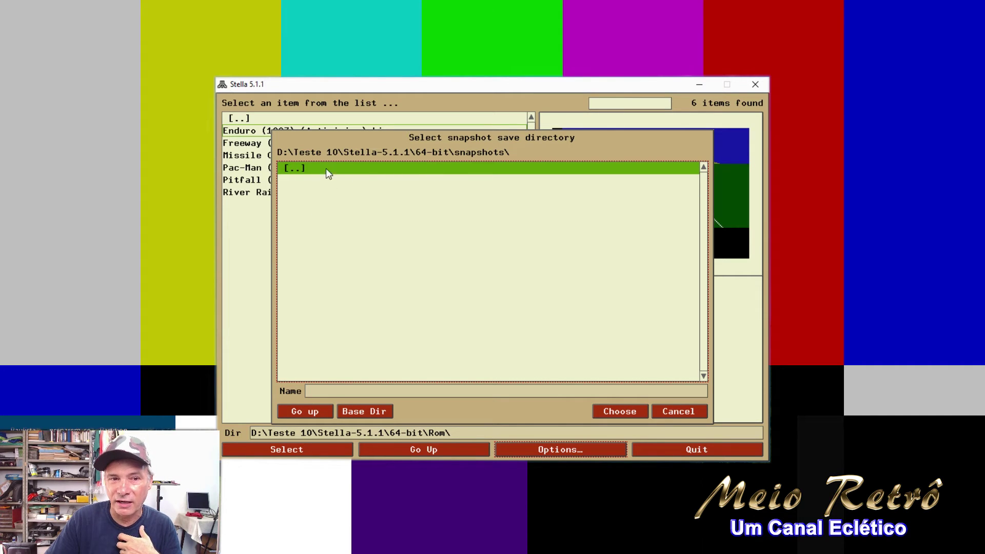
{"action": "left_click", "coordinate": [636, 414]}
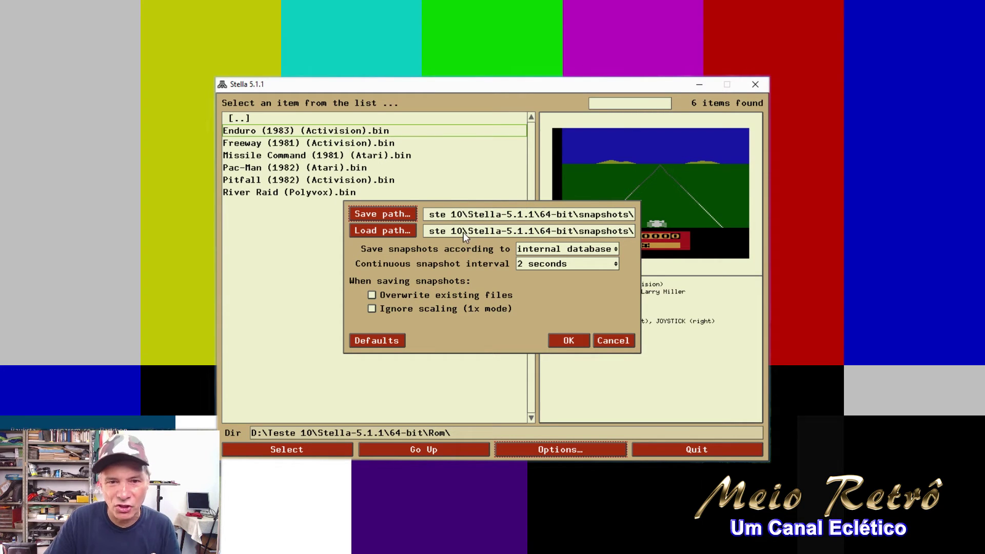
{"action": "left_click", "coordinate": [564, 344]}
{"action": "left_click", "coordinate": [552, 331]}
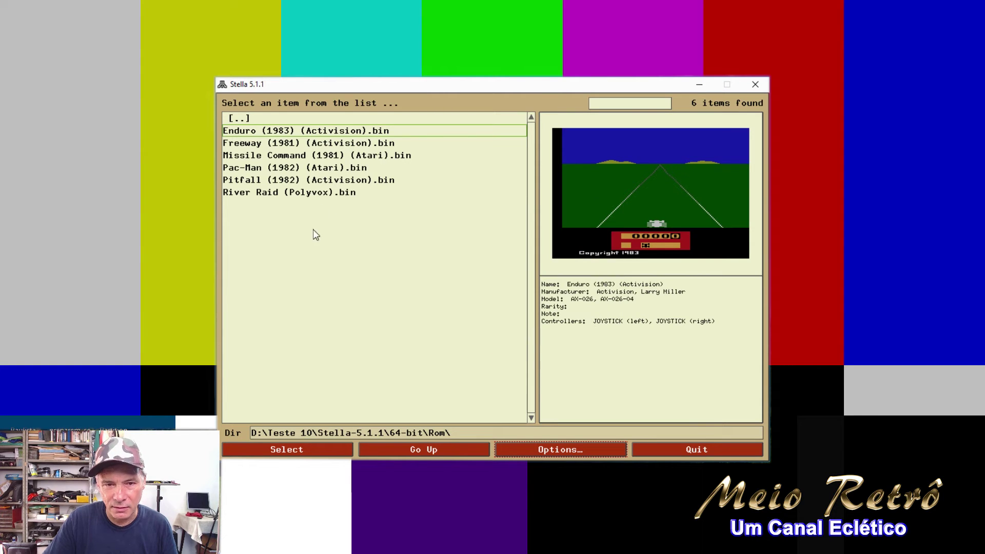
Go through the ROM list from Enduro to River Raid to check each game's snapshot
{"action": "key", "text": "Down"}
{"action": "key", "text": "Down"}
{"action": "key", "text": "Down"}
{"action": "key", "text": "Down"}
{"action": "key", "text": "Down"}
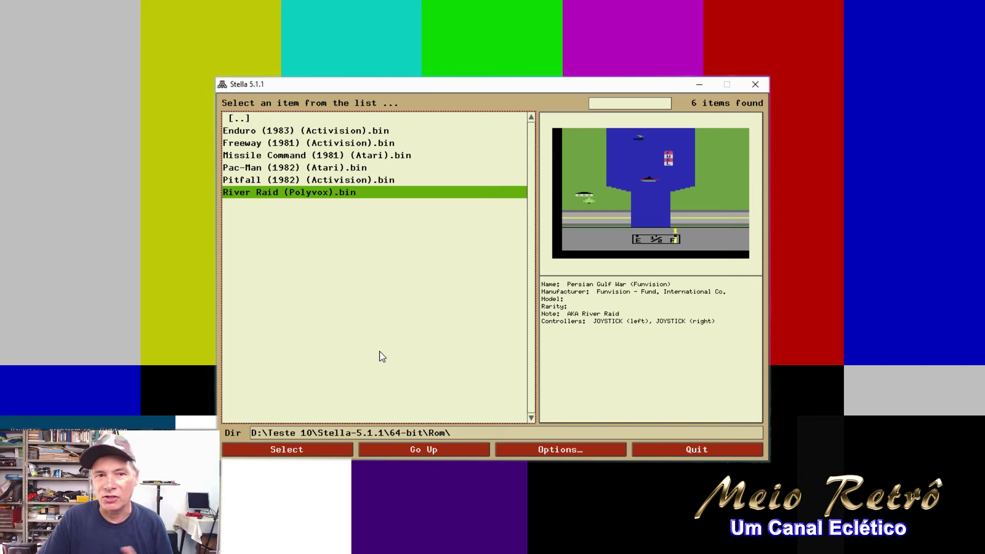
Launch Enduro (1983) from the ROM list and exit back to the launcher
{"action": "left_click", "coordinate": [281, 132]}
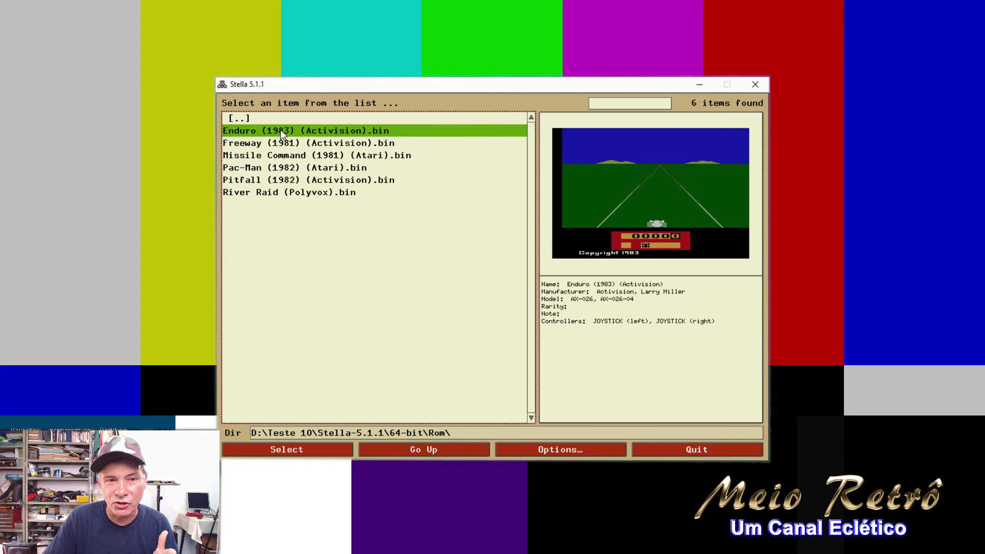
{"action": "double_click", "coordinate": [280, 129]}
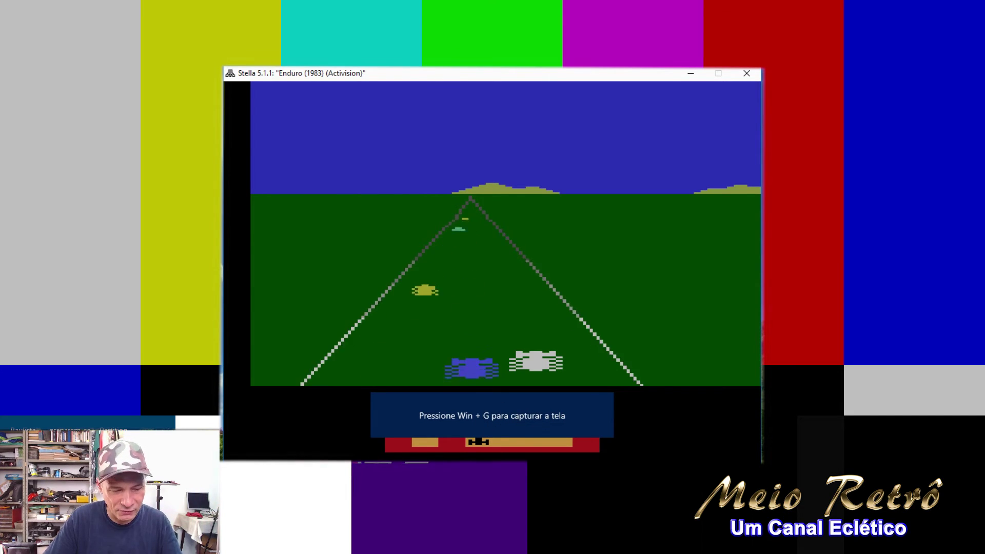
{"action": "key", "text": "Escape"}
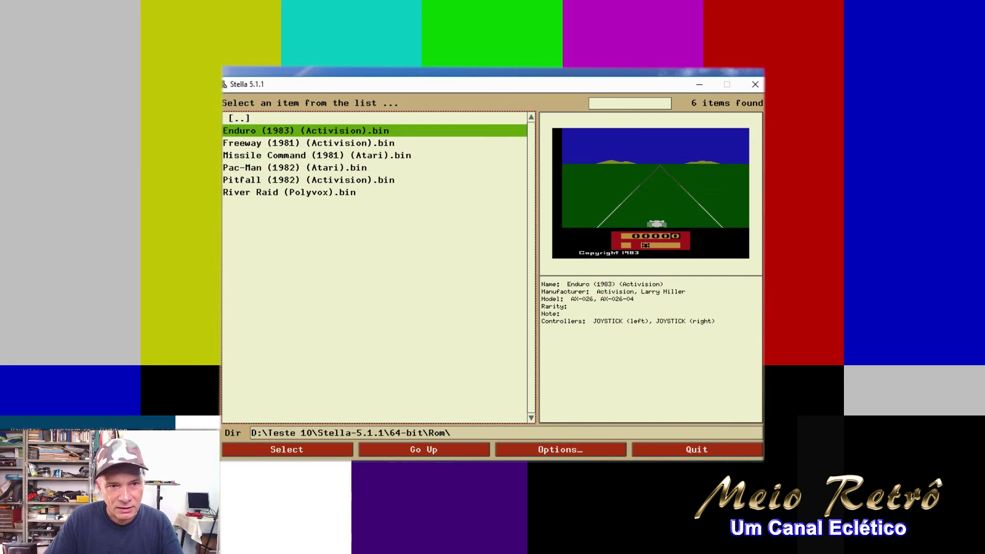
Launch Enduro (1983) again and start a race with the console Reset function
{"action": "left_click", "coordinate": [254, 141]}
{"action": "left_click", "coordinate": [252, 131]}
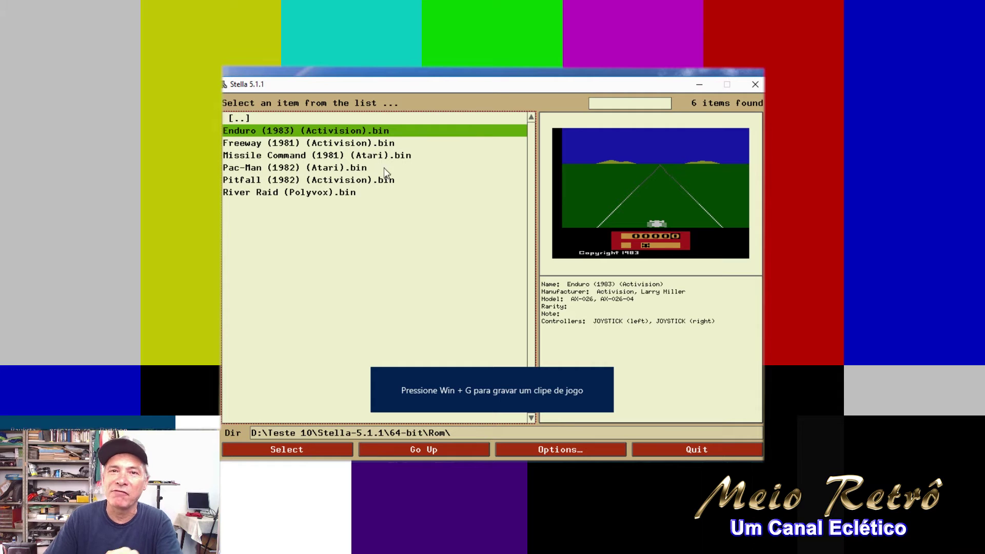
{"action": "double_click", "coordinate": [282, 130]}
{"action": "key", "text": "space"}
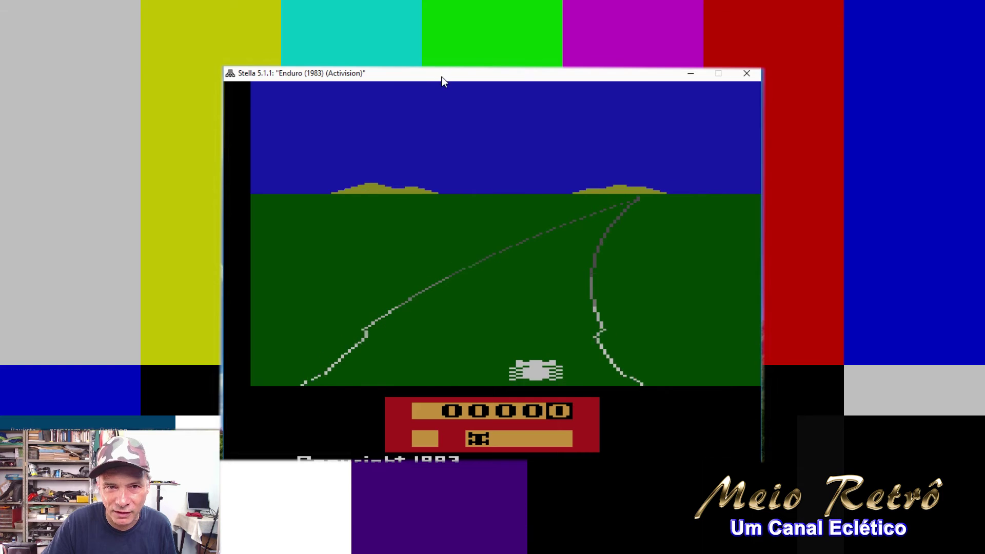
{"action": "key", "text": "F2"}
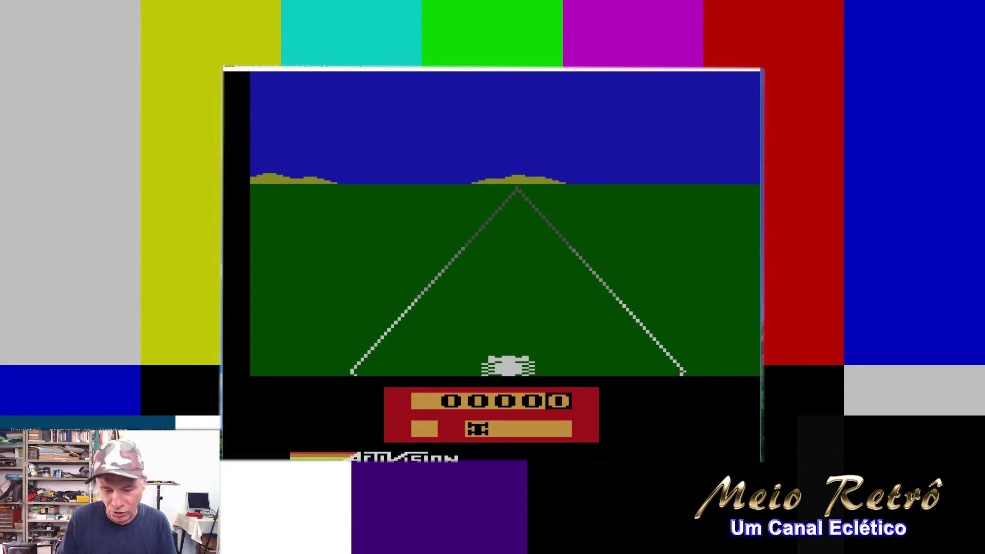
{"action": "key", "text": "F2"}
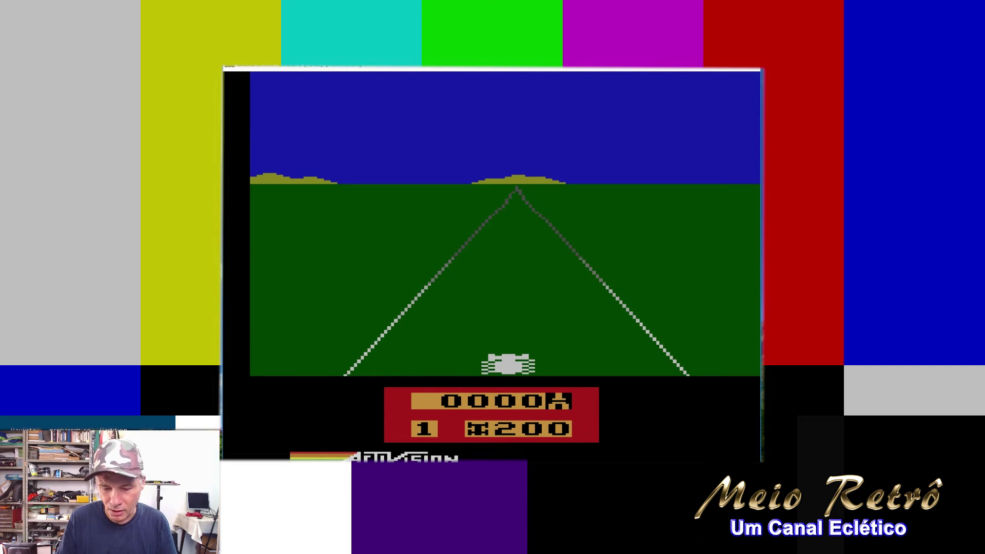